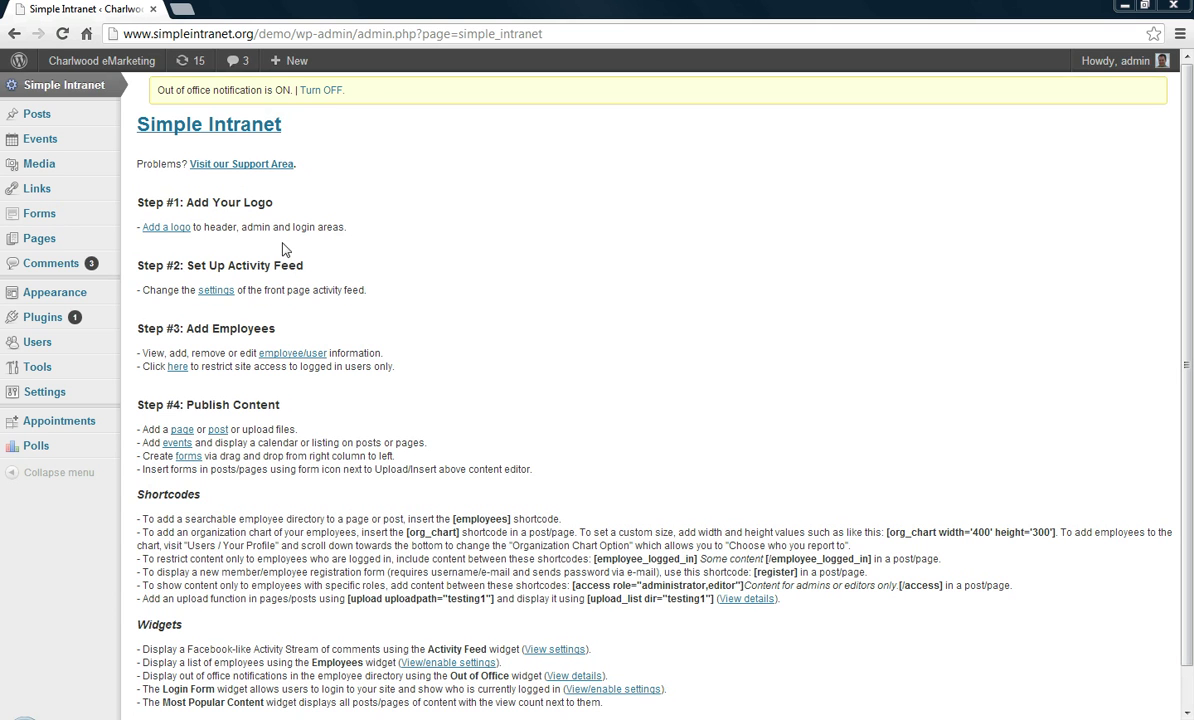
Step: Open the activity feed settings and inspect the full reply prompt text
left_click(216, 290)
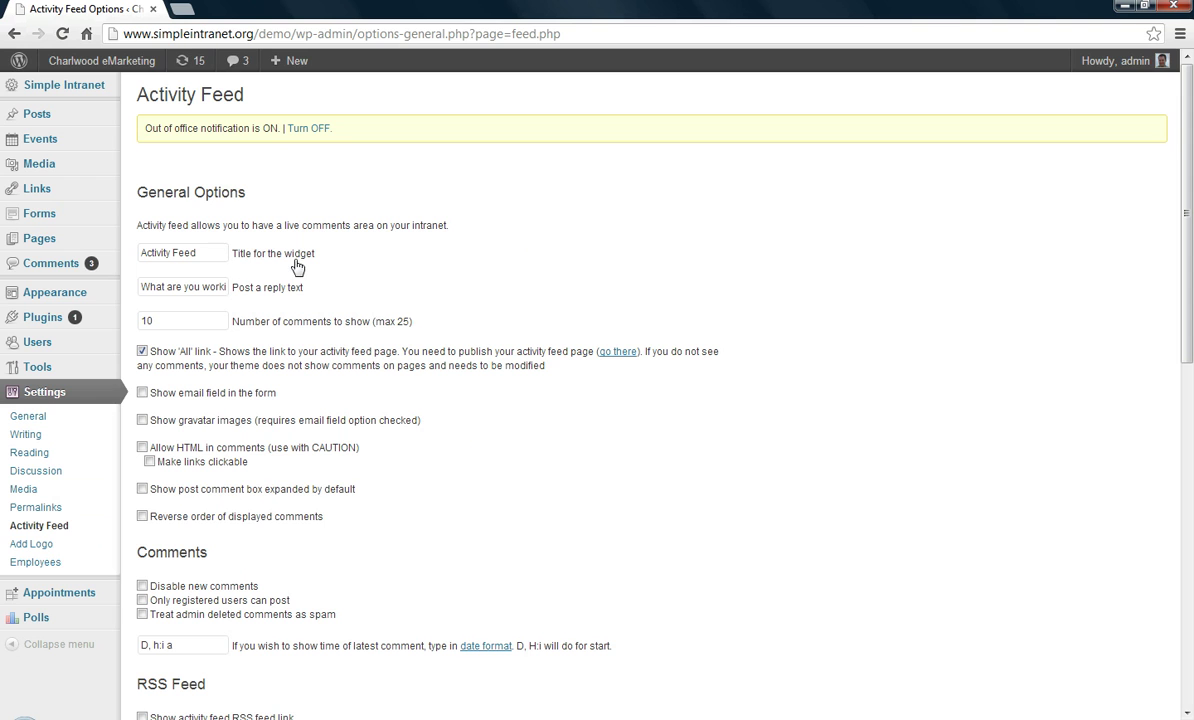
left_click(180, 287)
key("End")
Step: Visit the live site and examine the front page comments, the comment form heading and the activity feed widget
mouse_move(95, 63)
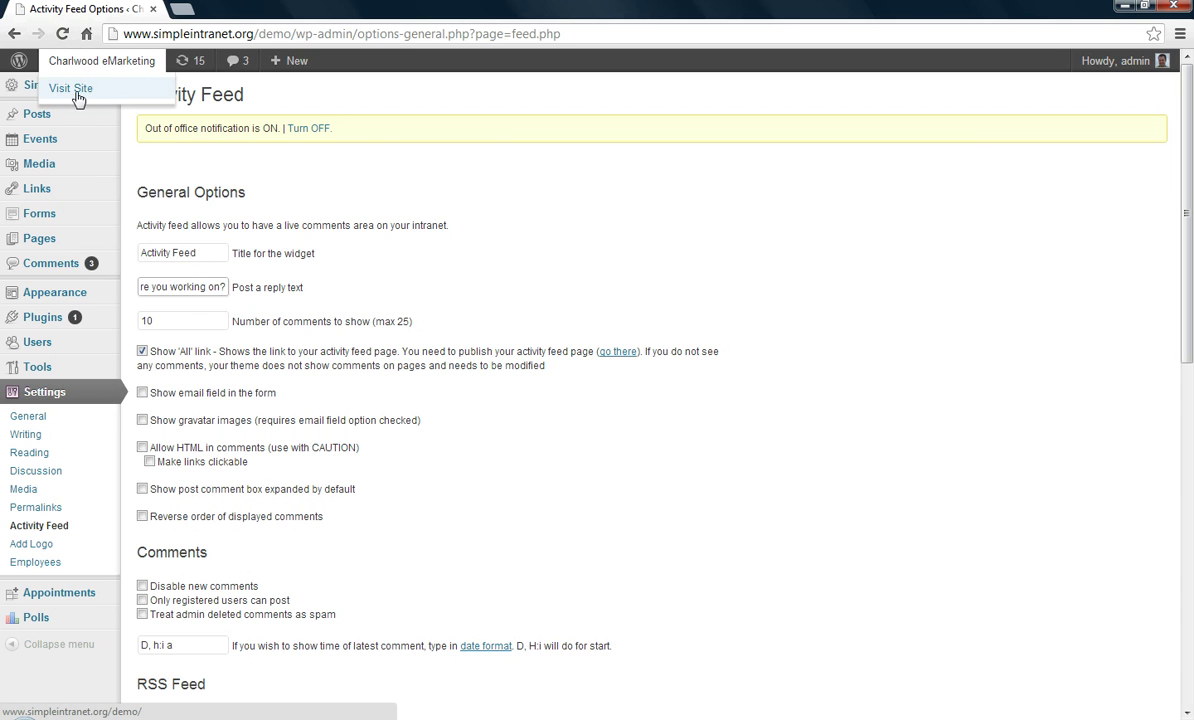
right_click(71, 95)
left_click(71, 95)
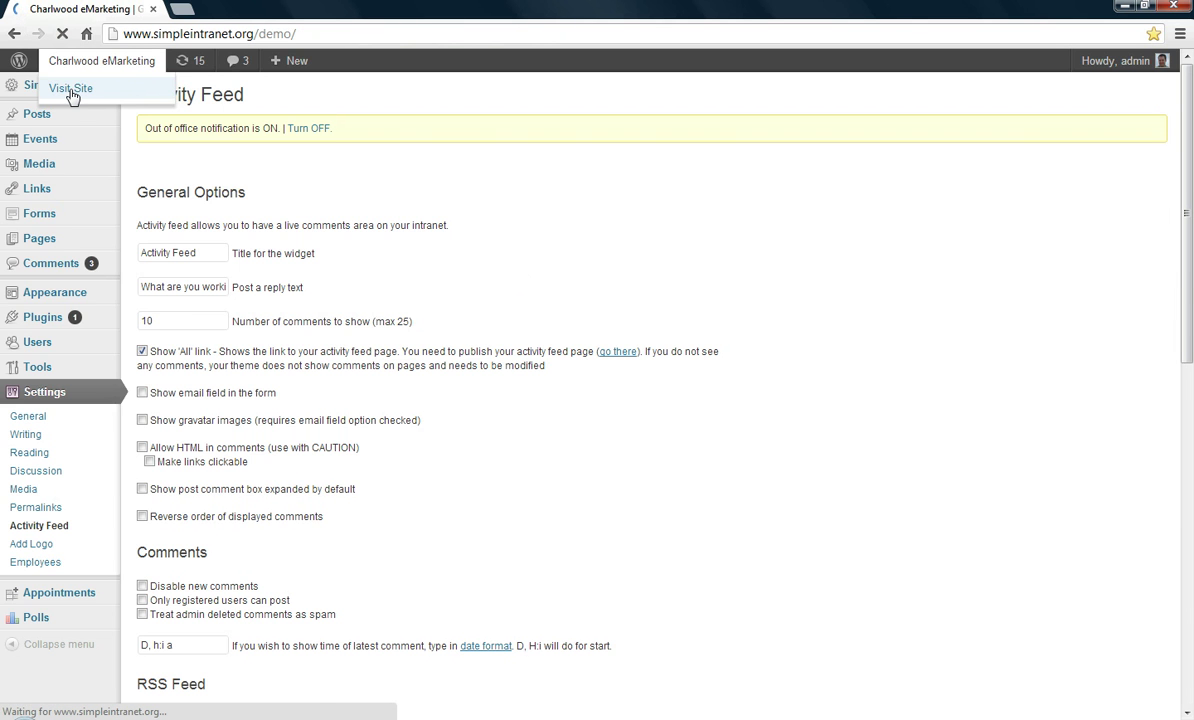
scroll(481, 418, "down", 1)
scroll(481, 418, "down", 6)
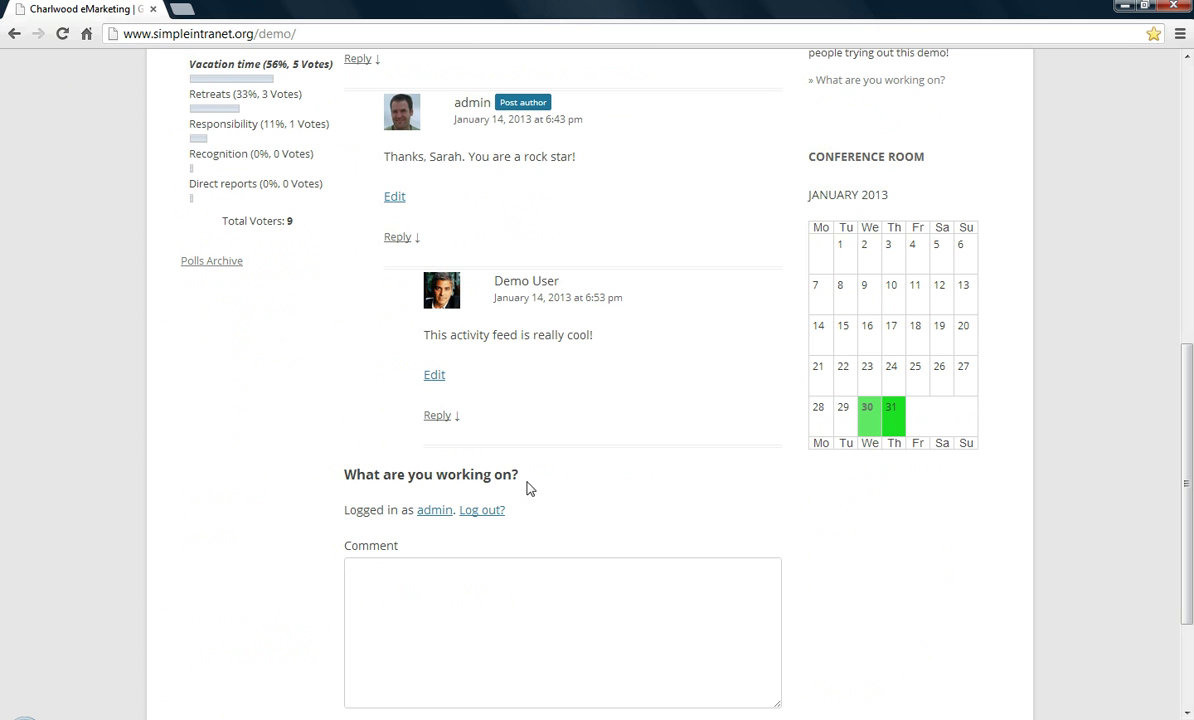
scroll(656, 322, "down", 2)
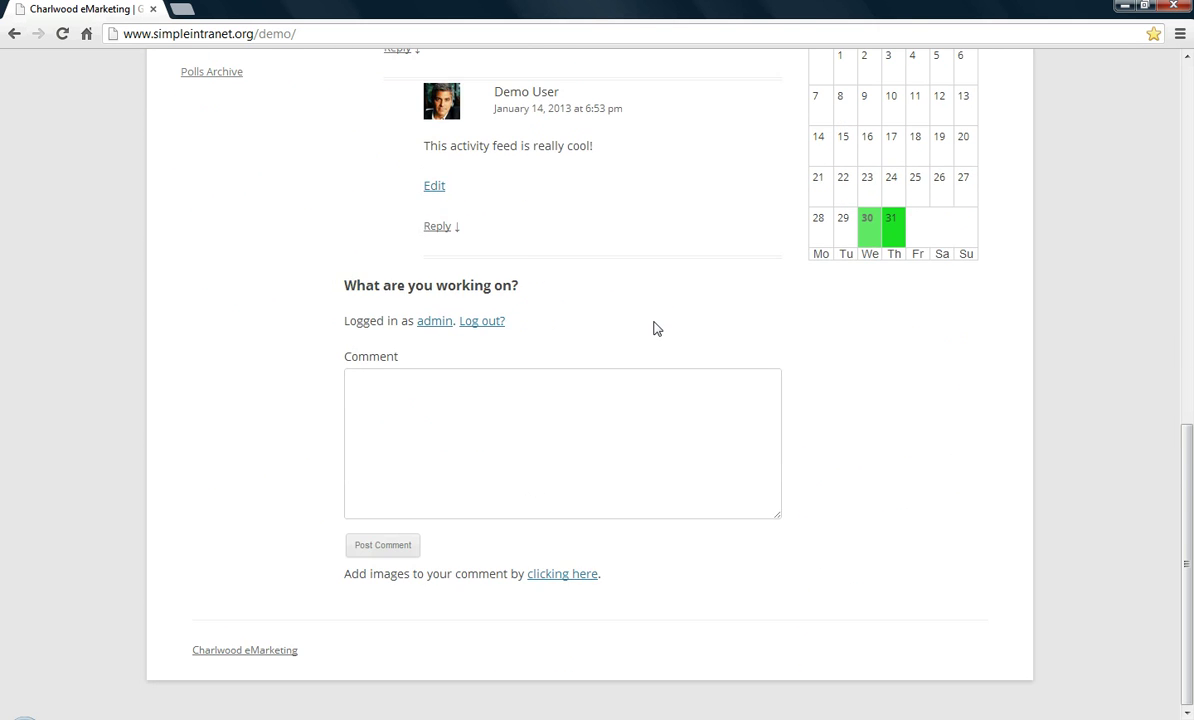
scroll(655, 330, "up", 4)
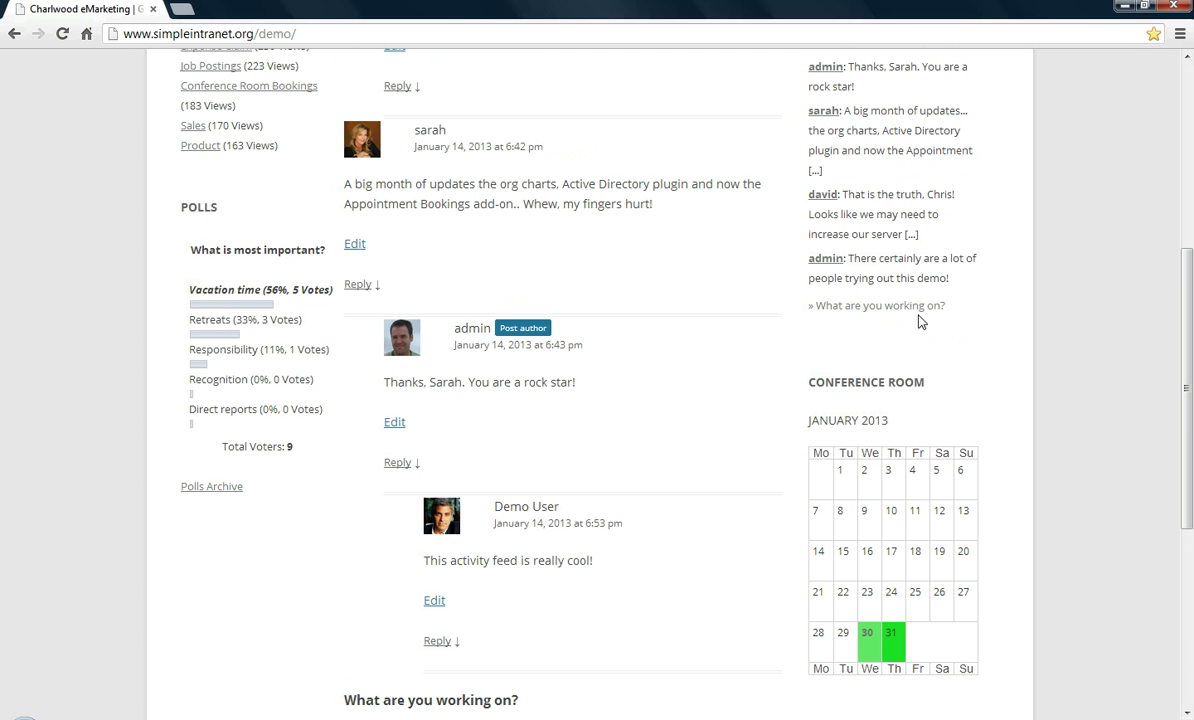
scroll(993, 318, "up", 2)
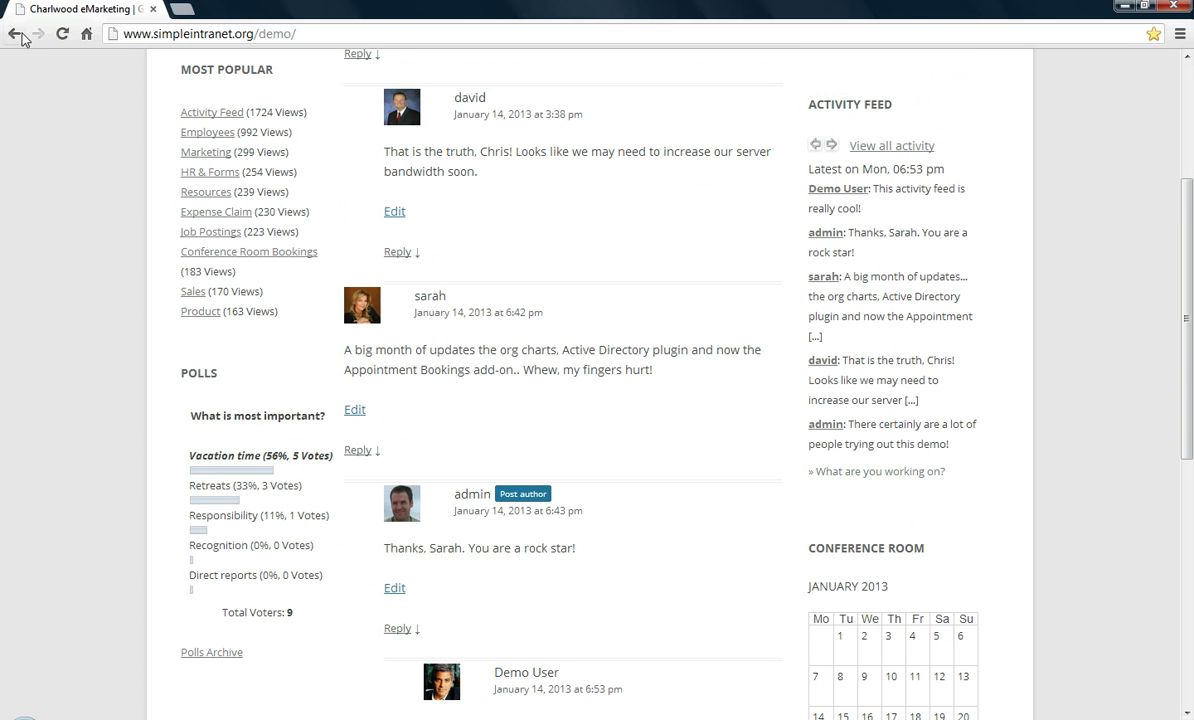
Step: Return to the activity feed settings and review the options from the general section through to the Activity Feed Page ID
left_click(15, 34)
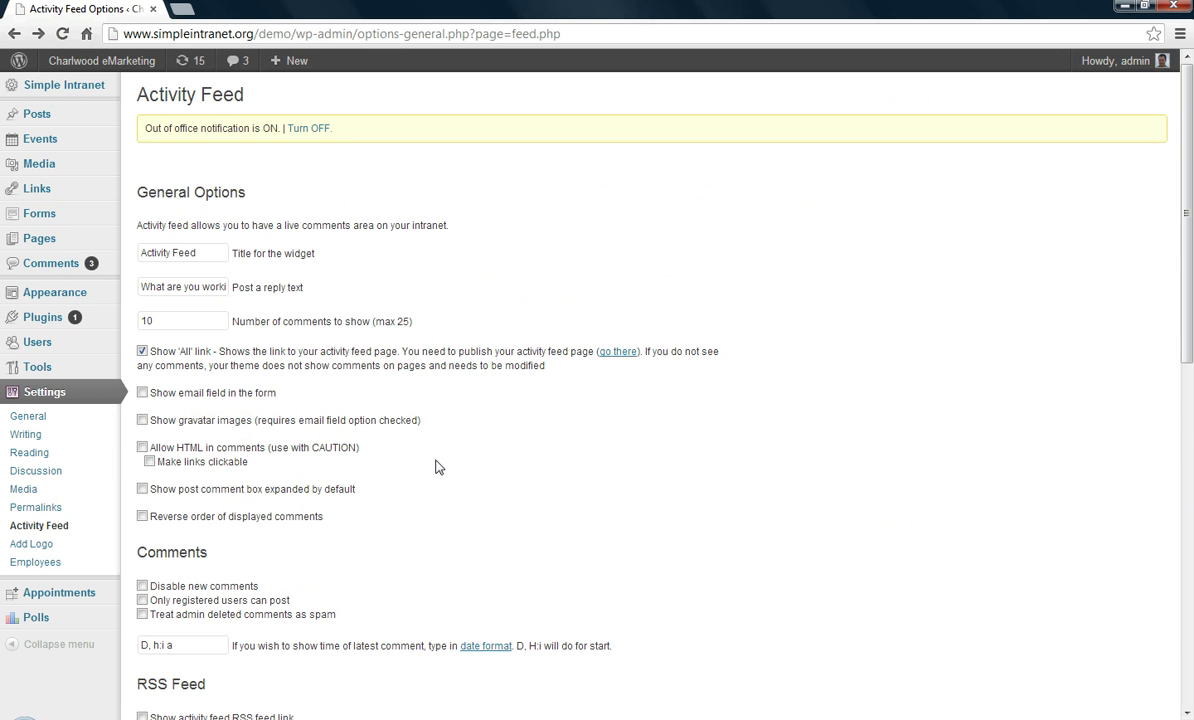
scroll(360, 480, "down", 3)
scroll(362, 482, "up", 1)
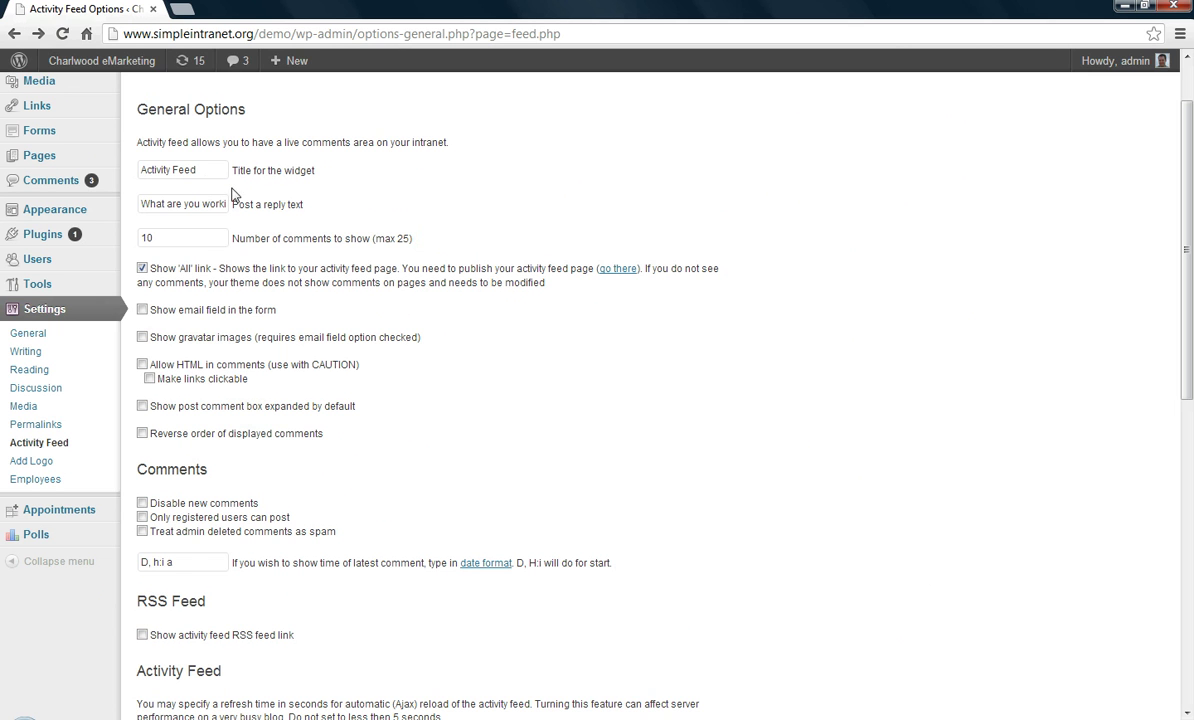
scroll(262, 420, "down", 2)
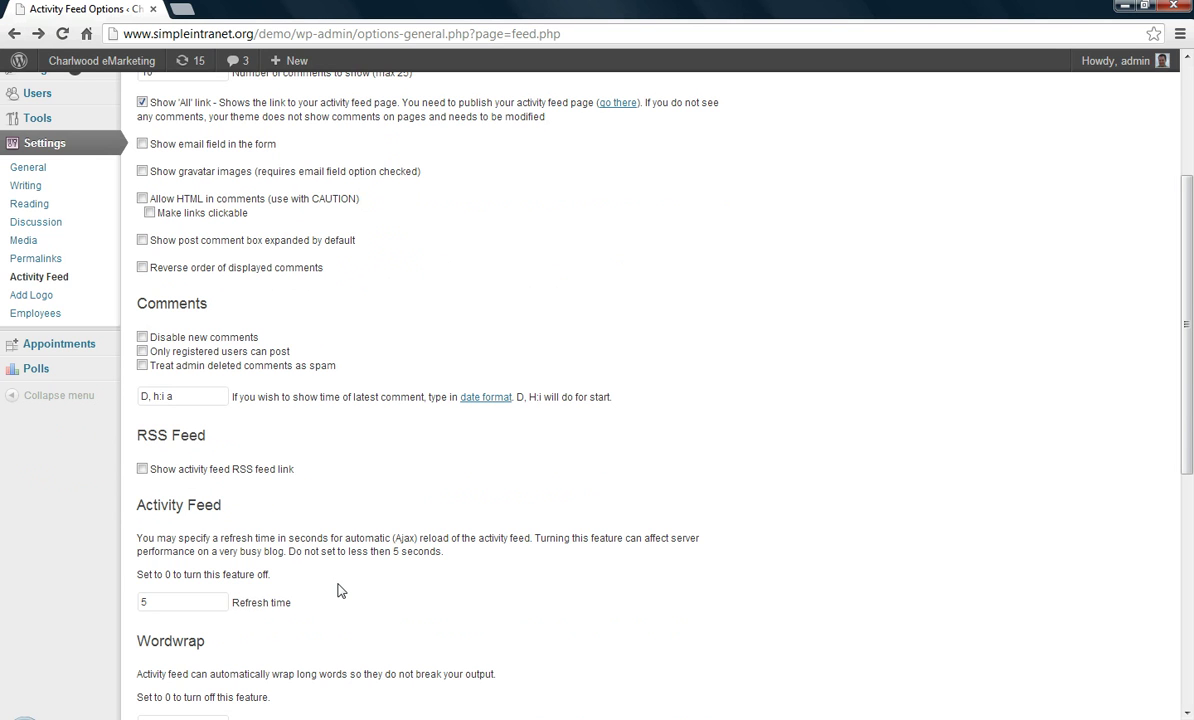
scroll(399, 528, "down", 1)
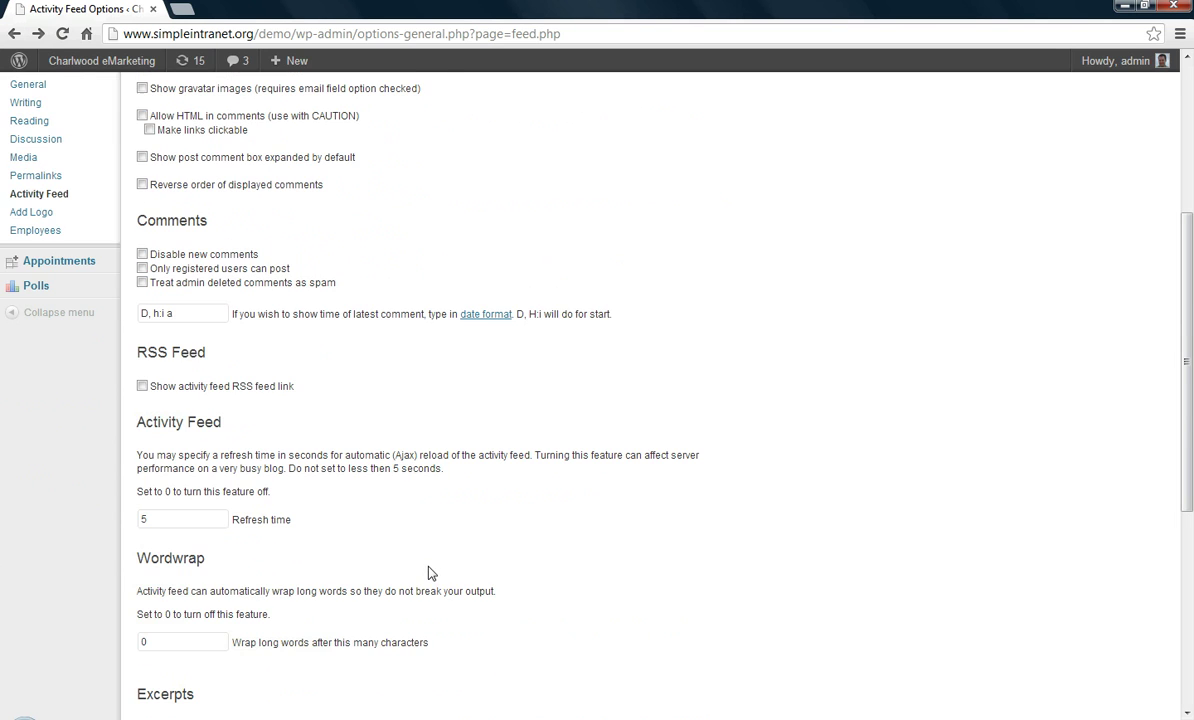
scroll(380, 495, "down", 1)
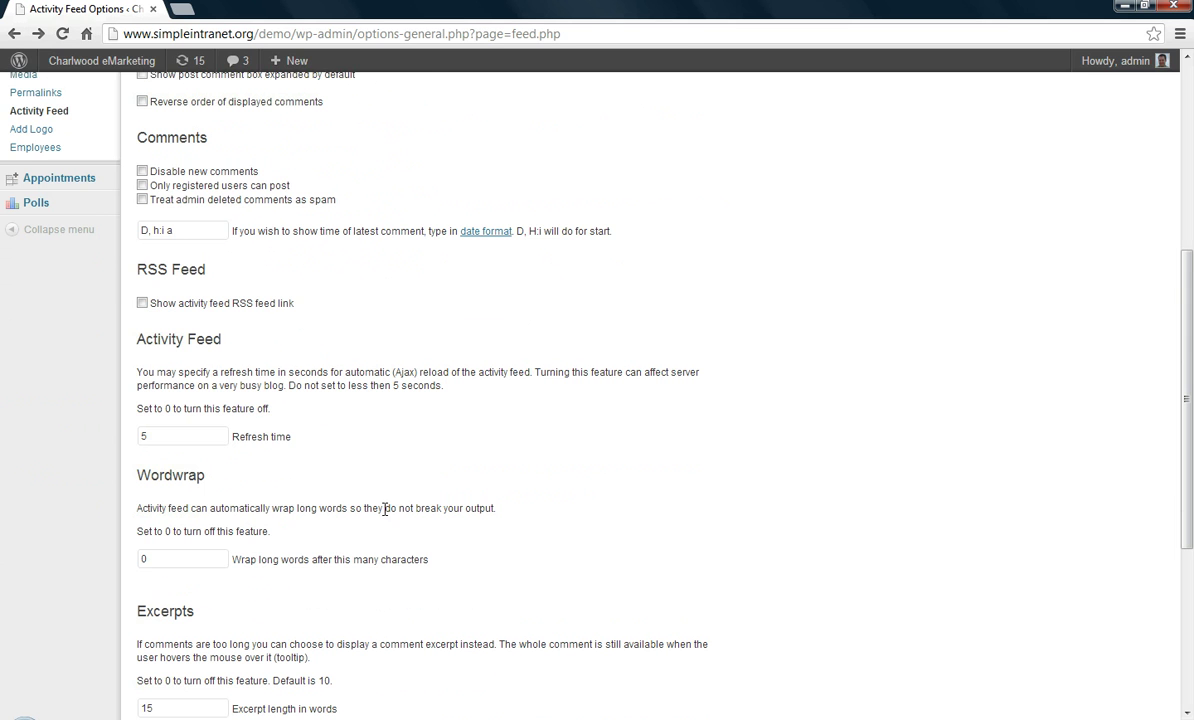
scroll(345, 449, "down", 2)
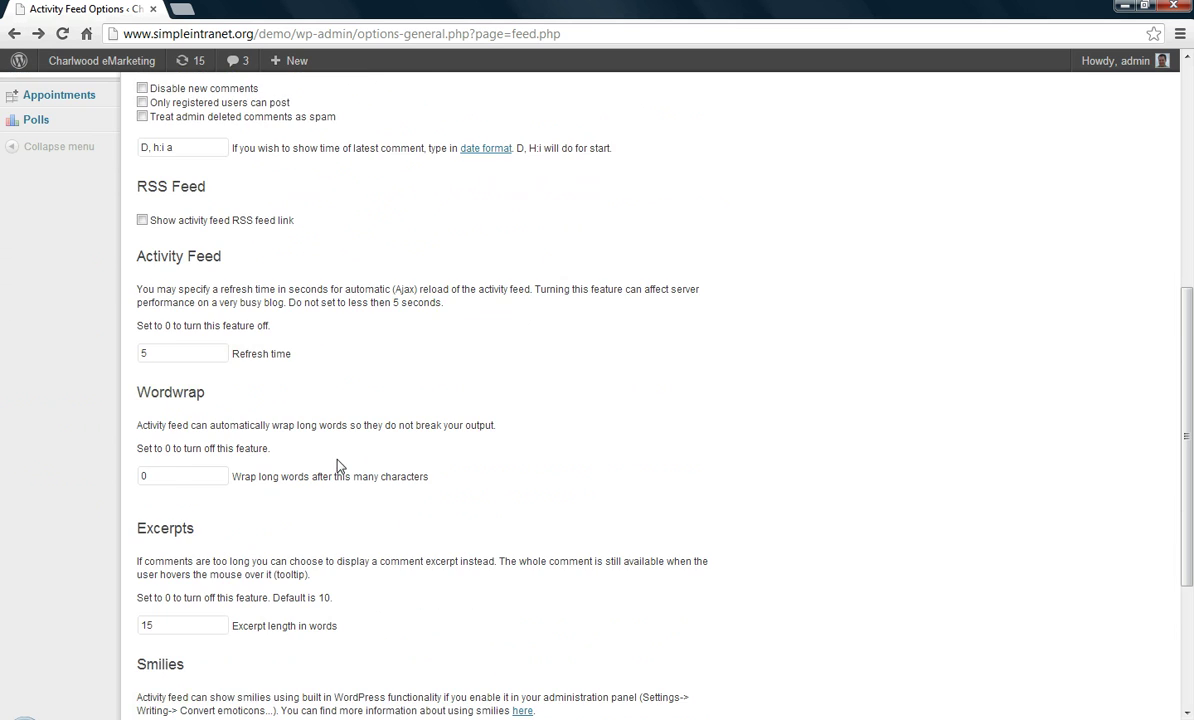
scroll(276, 468, "down", 1)
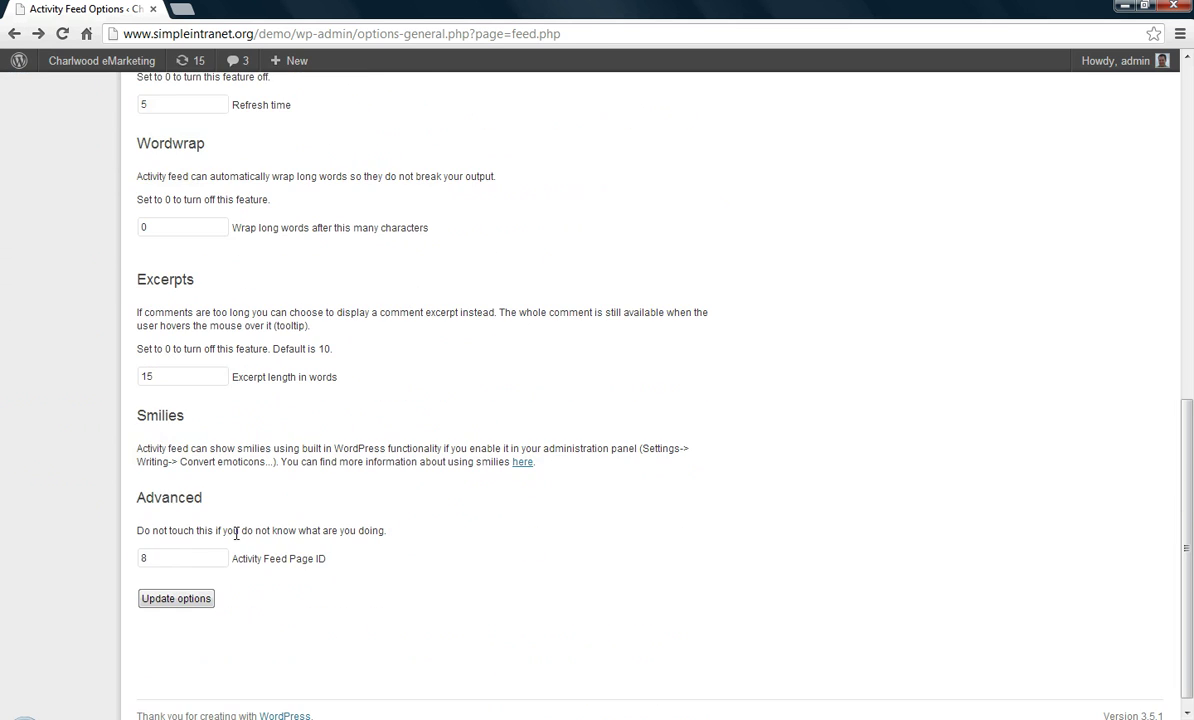
left_click(161, 557)
Step: Open the list of all pages in the site administration
scroll(346, 448, "up", 10)
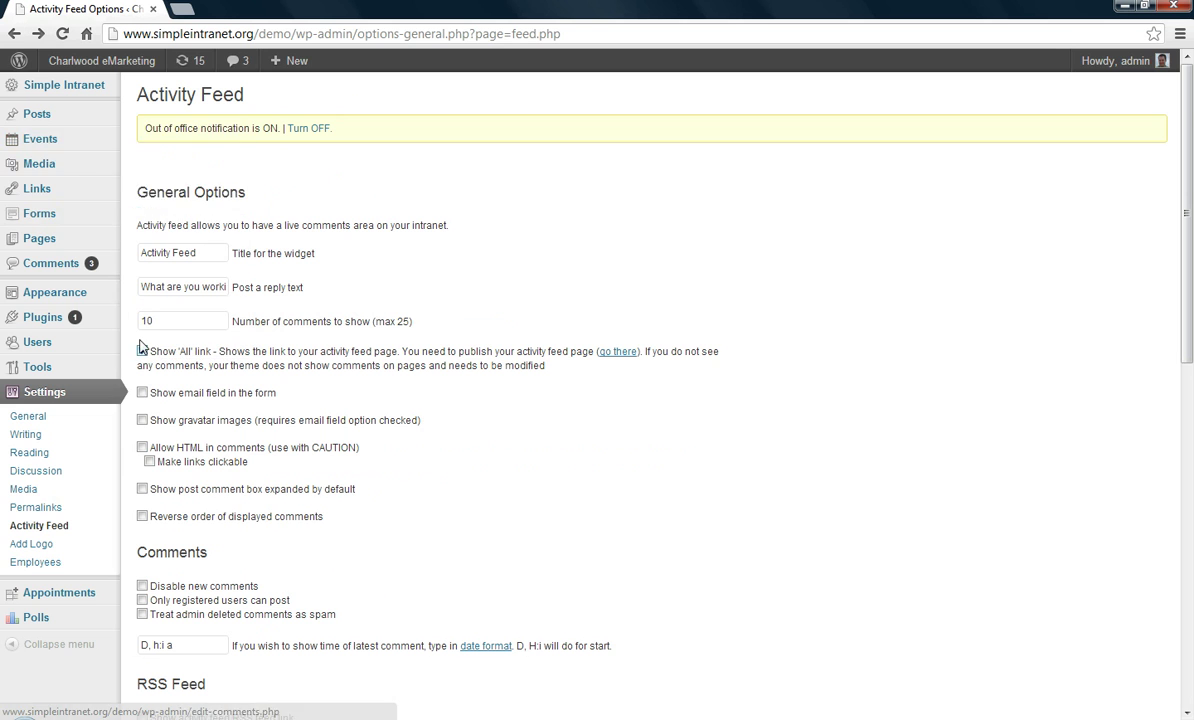
mouse_move(65, 156)
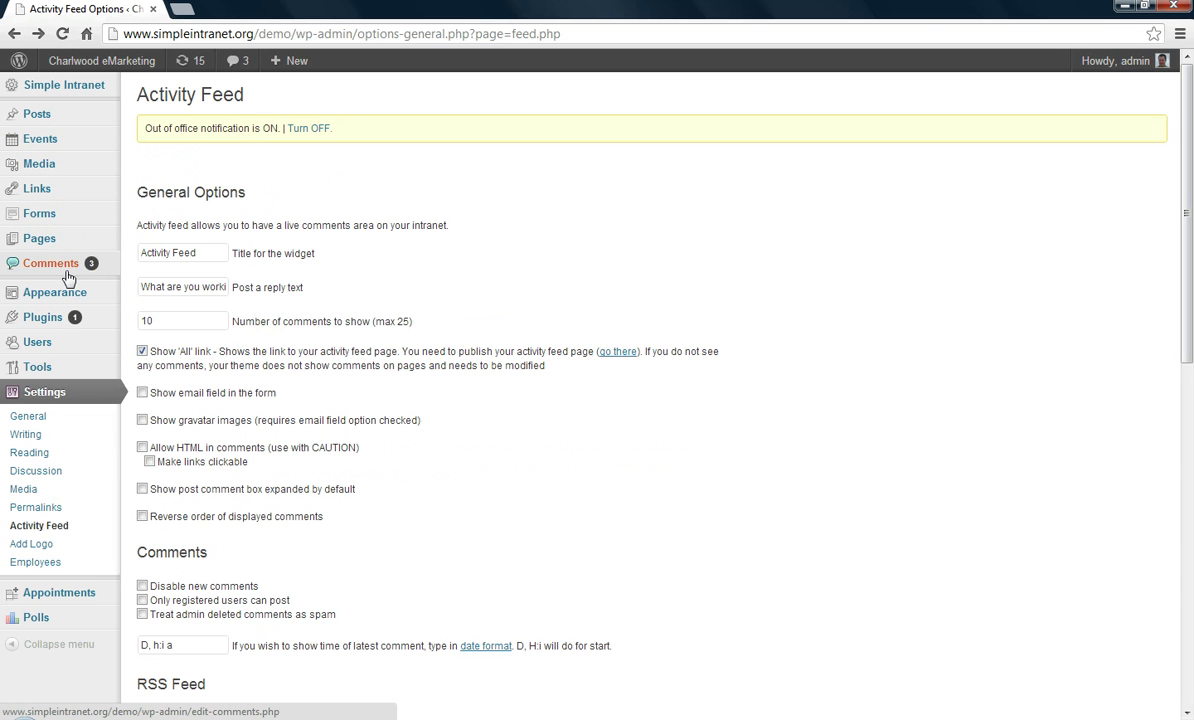
left_click(56, 240)
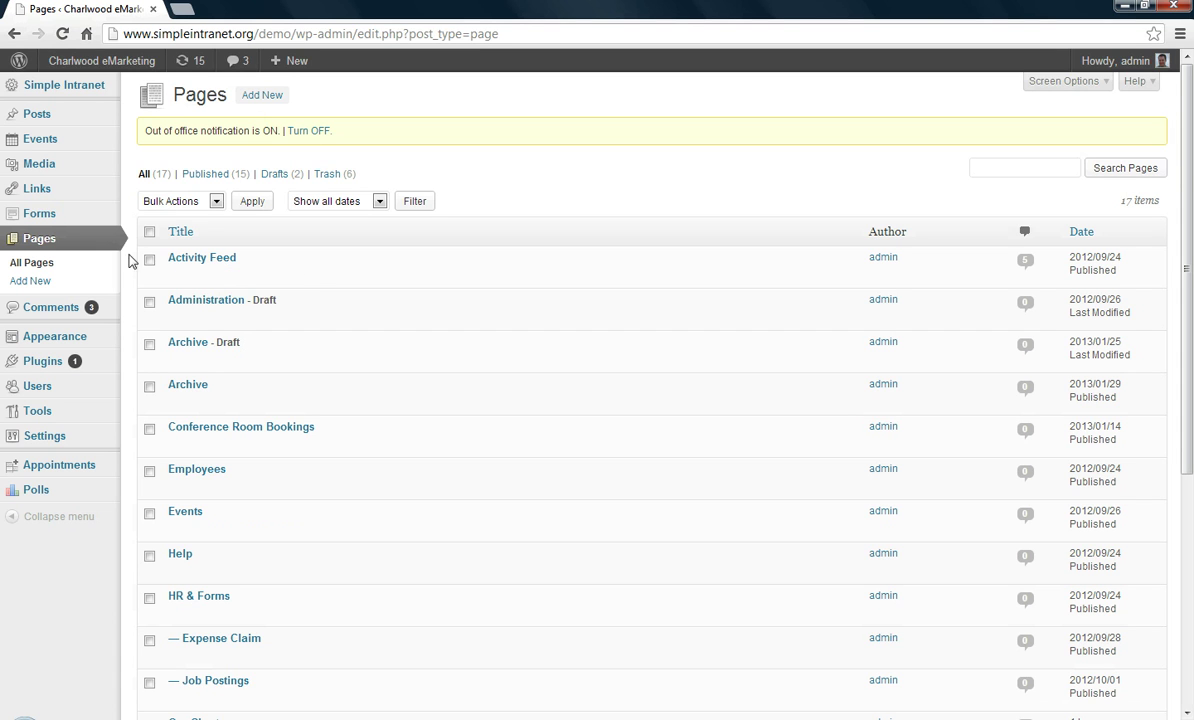
Step: Visit the live site and open a reply form under the comment about increasing server bandwidth
mouse_move(99, 64)
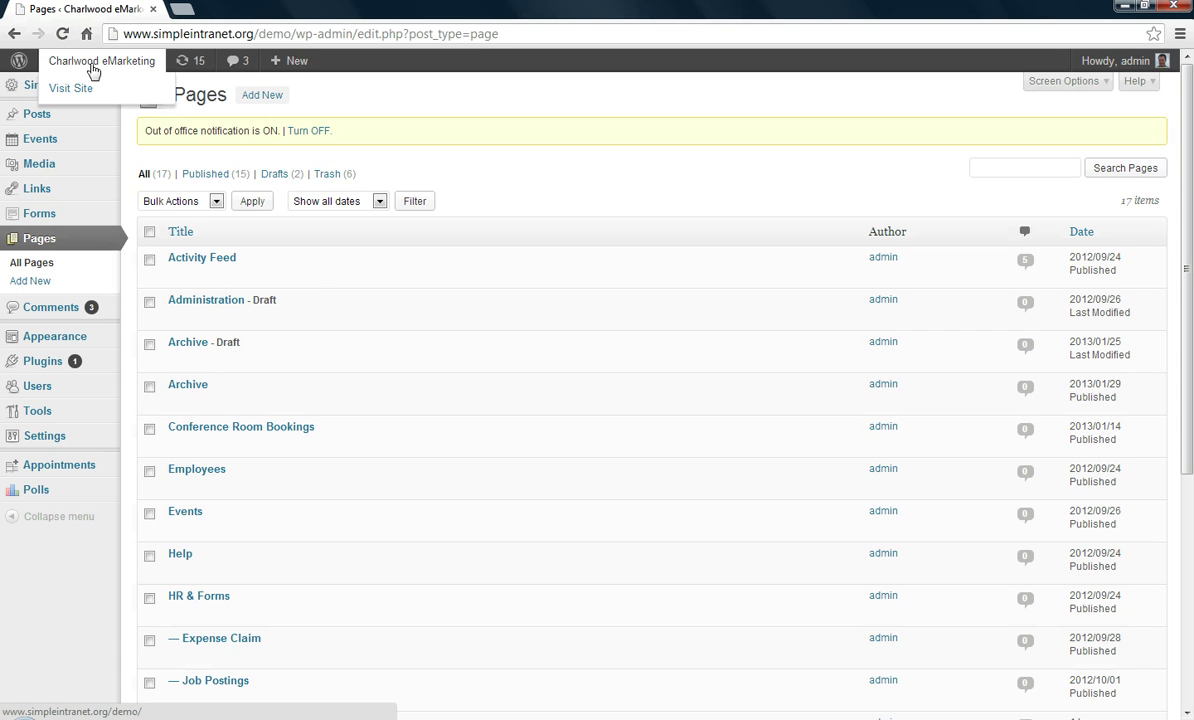
left_click(76, 90)
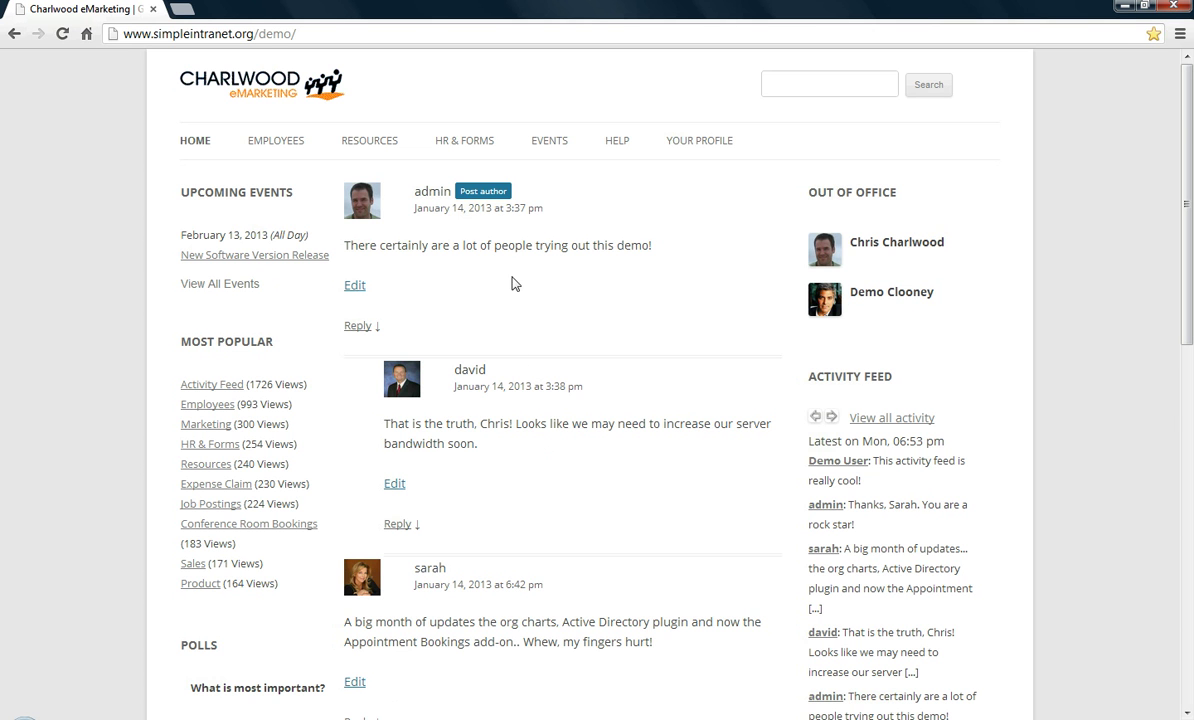
scroll(490, 377, "down", 2)
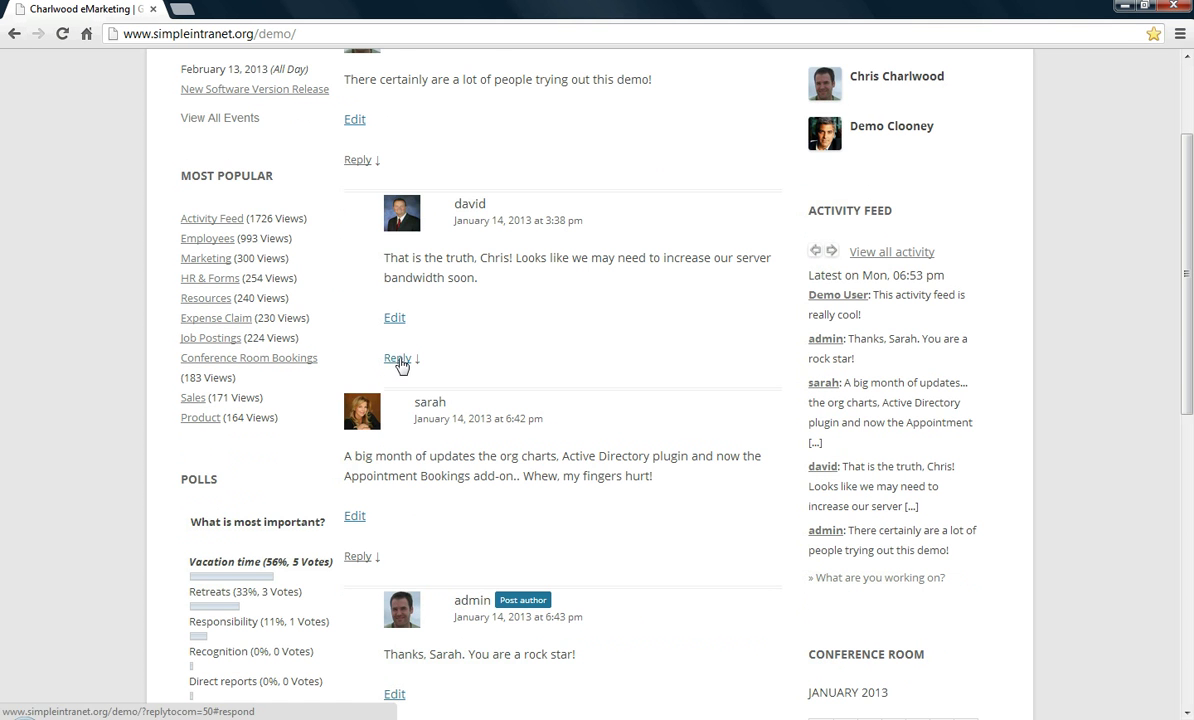
left_click(398, 359)
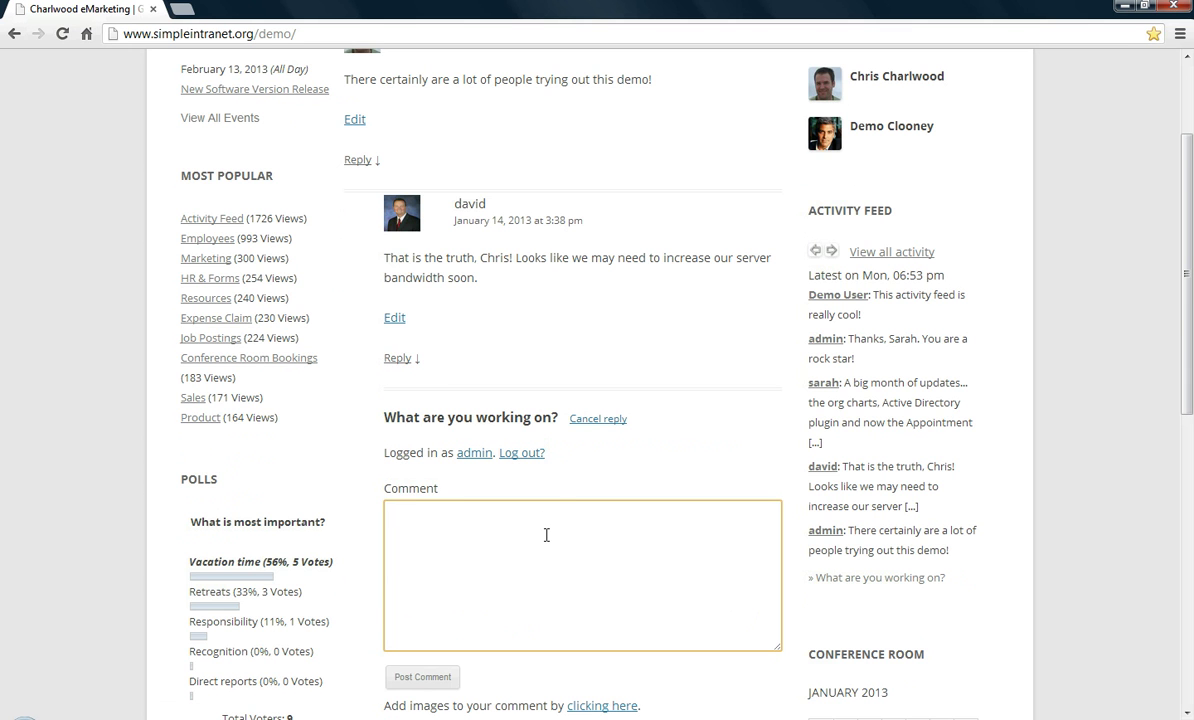
scroll(550, 520, "down", 1)
scroll(554, 515, "up", 3)
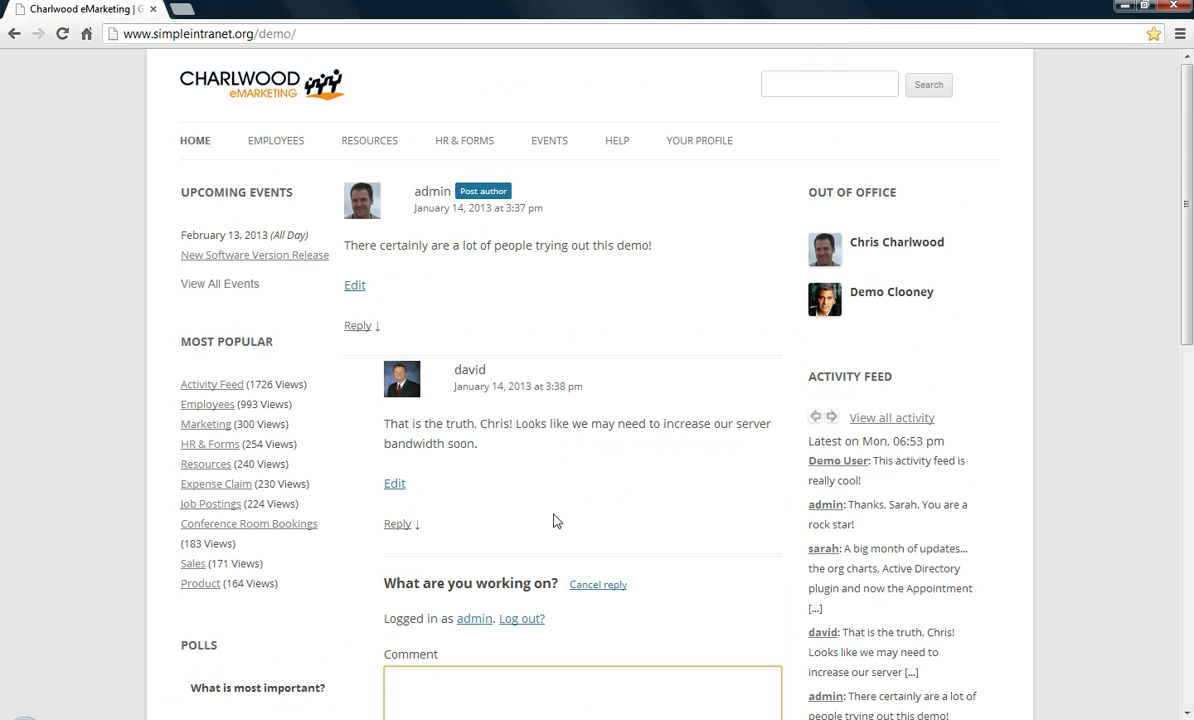
Step: Leave the live site and open the Discussion settings in the site administration
left_click(15, 35)
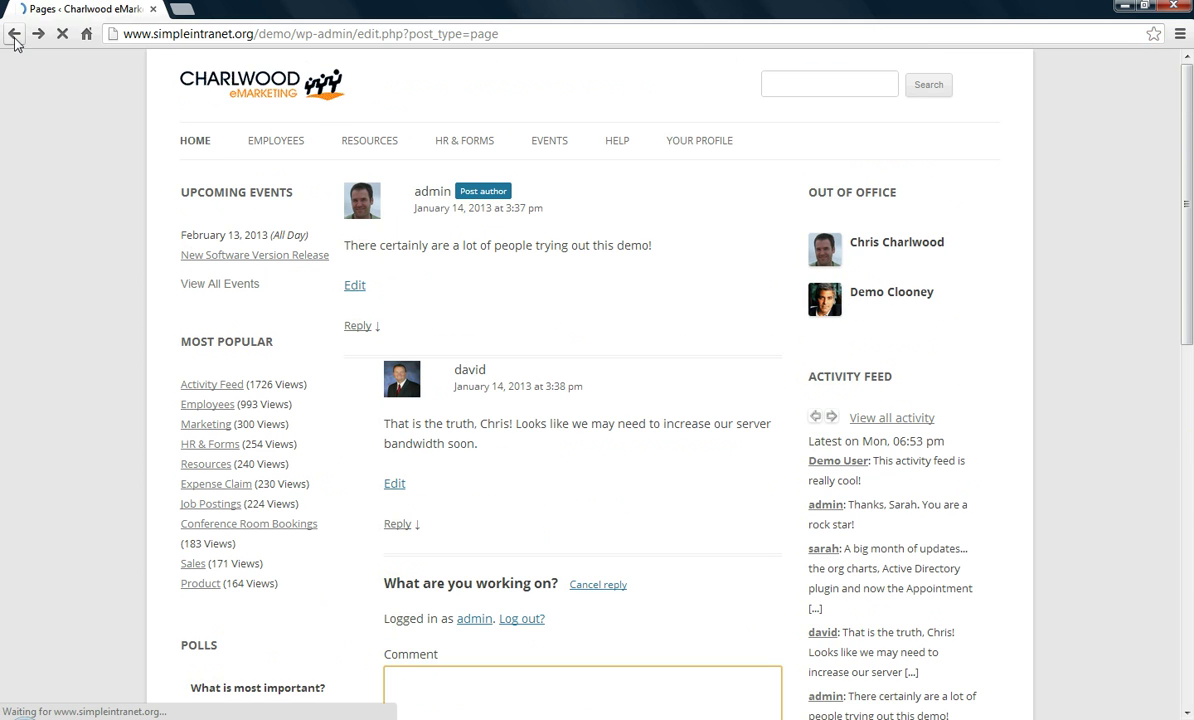
left_click(15, 35)
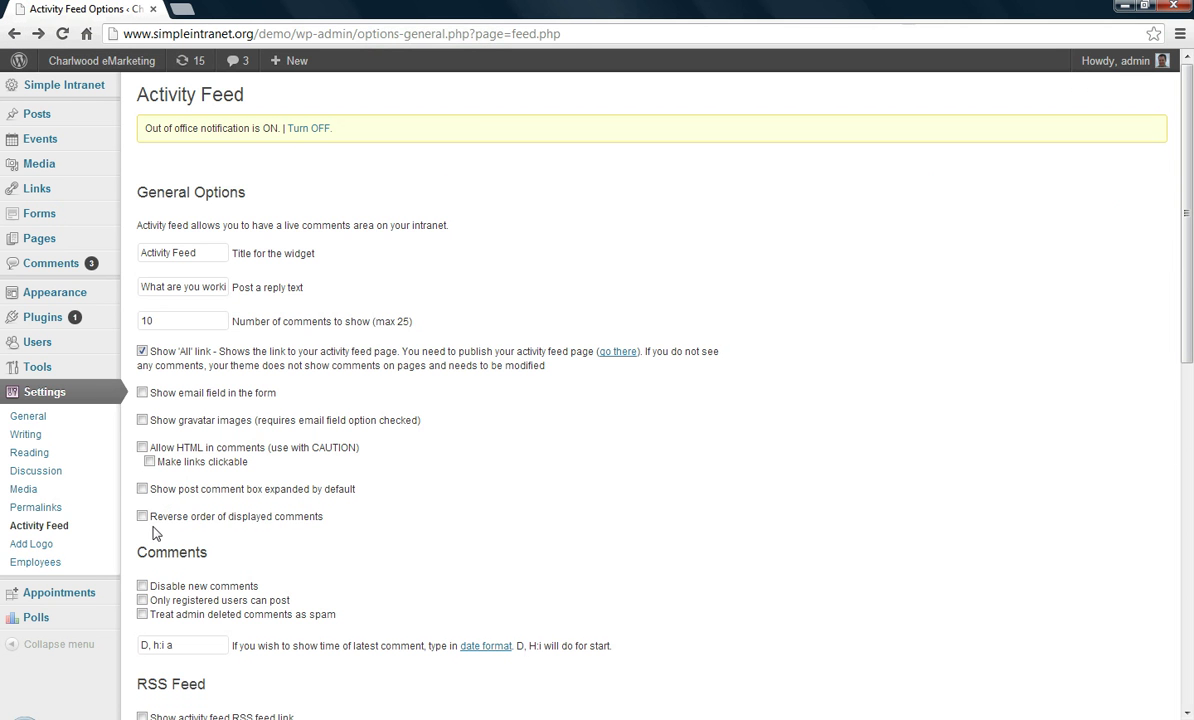
left_click(51, 474)
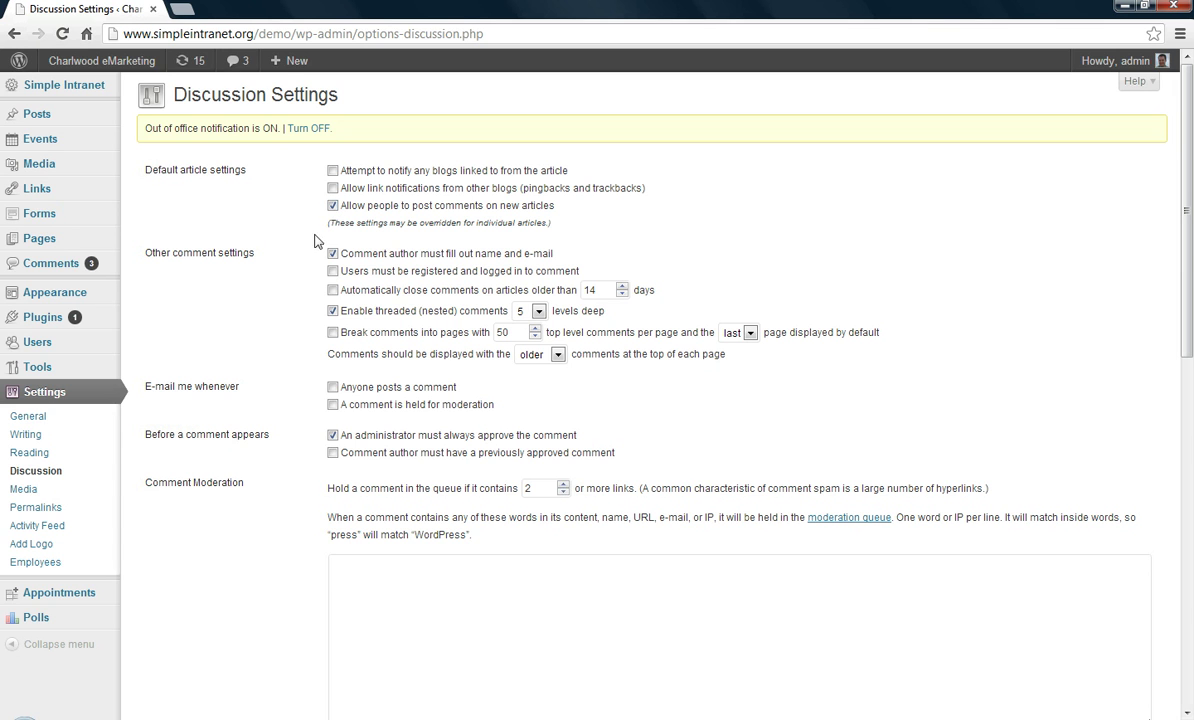
Step: Try out the e-mail notification options for posted and held comments, and turn off comments on new articles
left_click(333, 387)
left_click(334, 405)
left_click(333, 387)
left_click(333, 205)
scroll(290, 290, "down", 5)
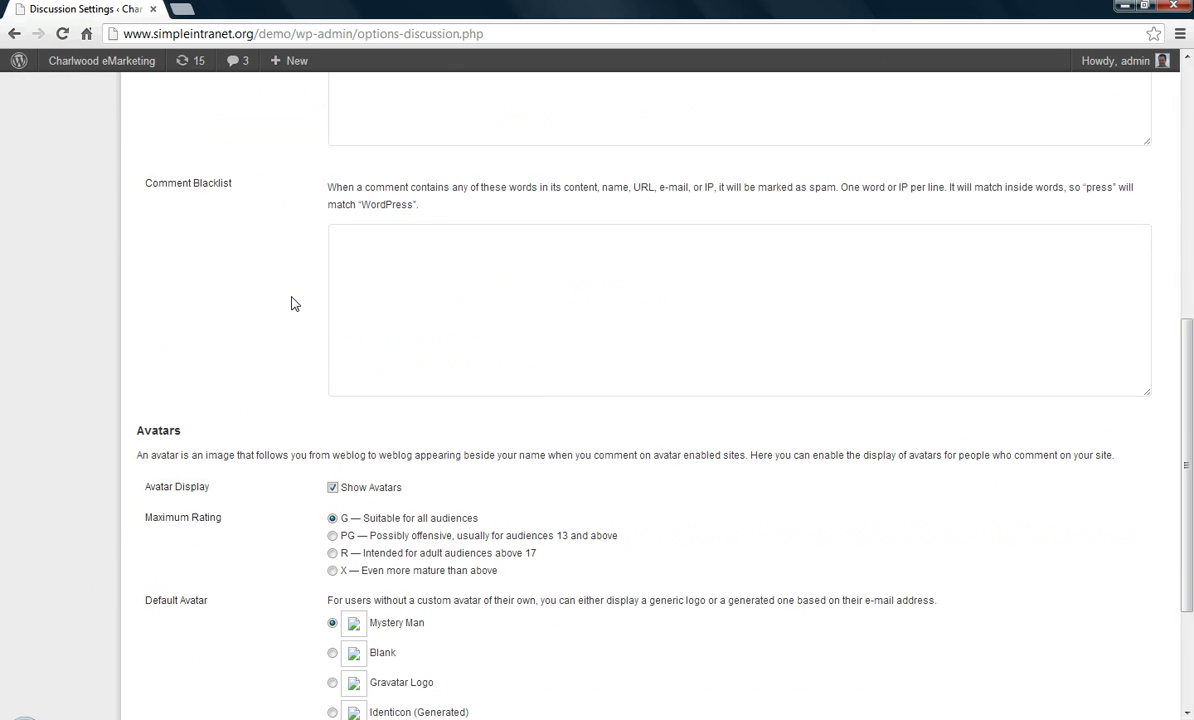
scroll(291, 303, "up", 5)
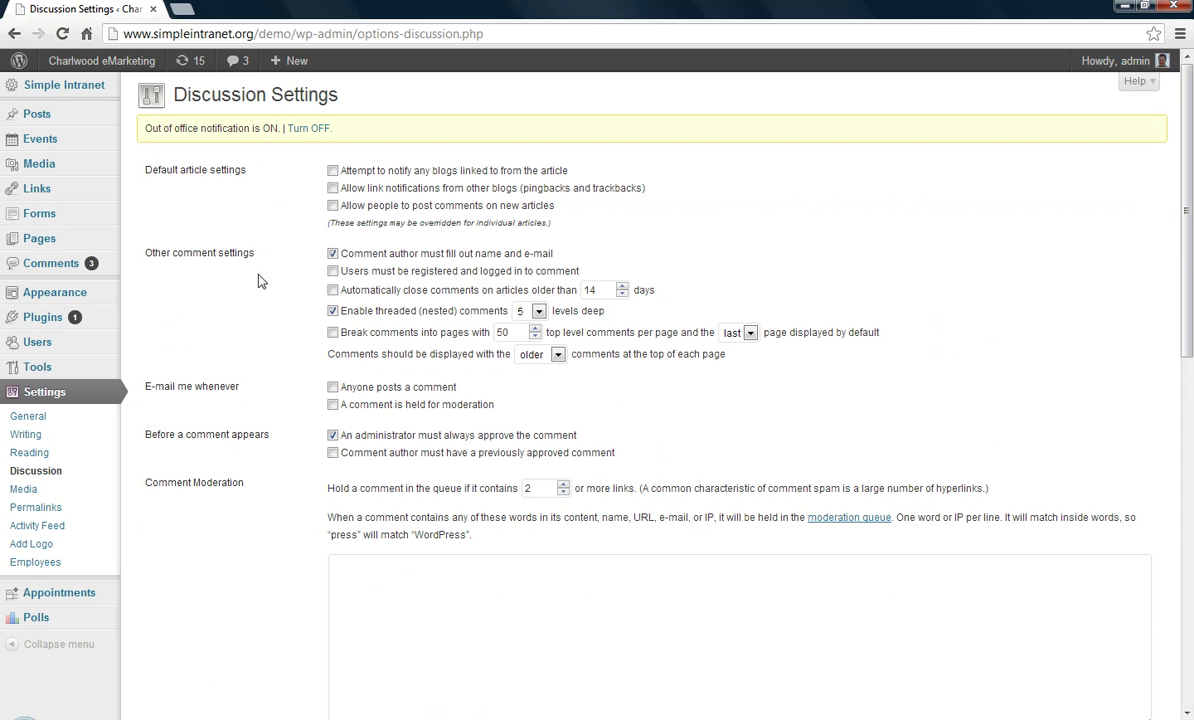
Step: Return to the Simple Intranet setup overview and open the list of user groups
left_click(69, 88)
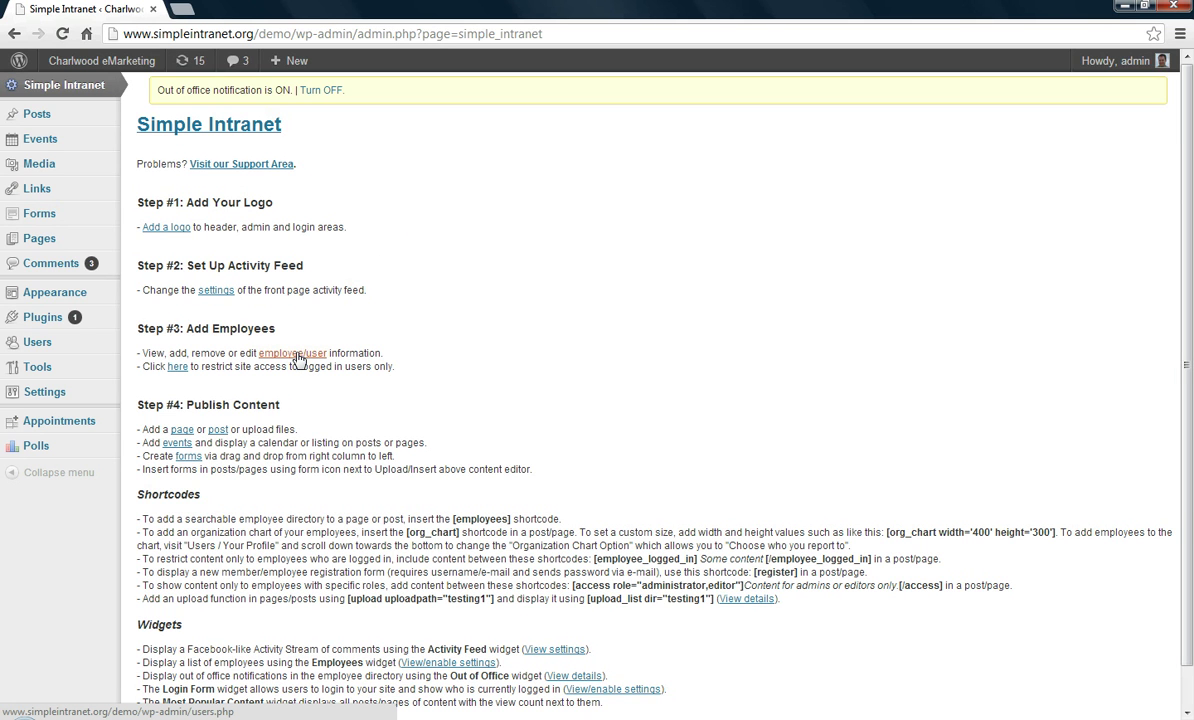
mouse_move(32, 343)
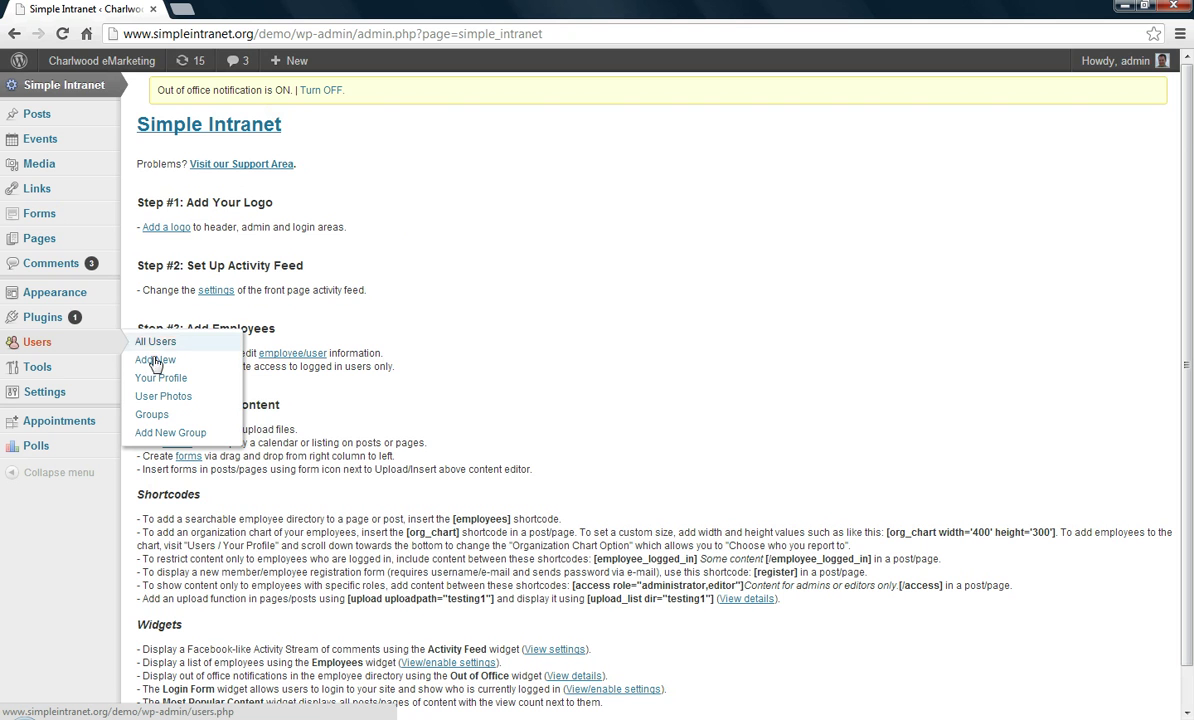
left_click(163, 415)
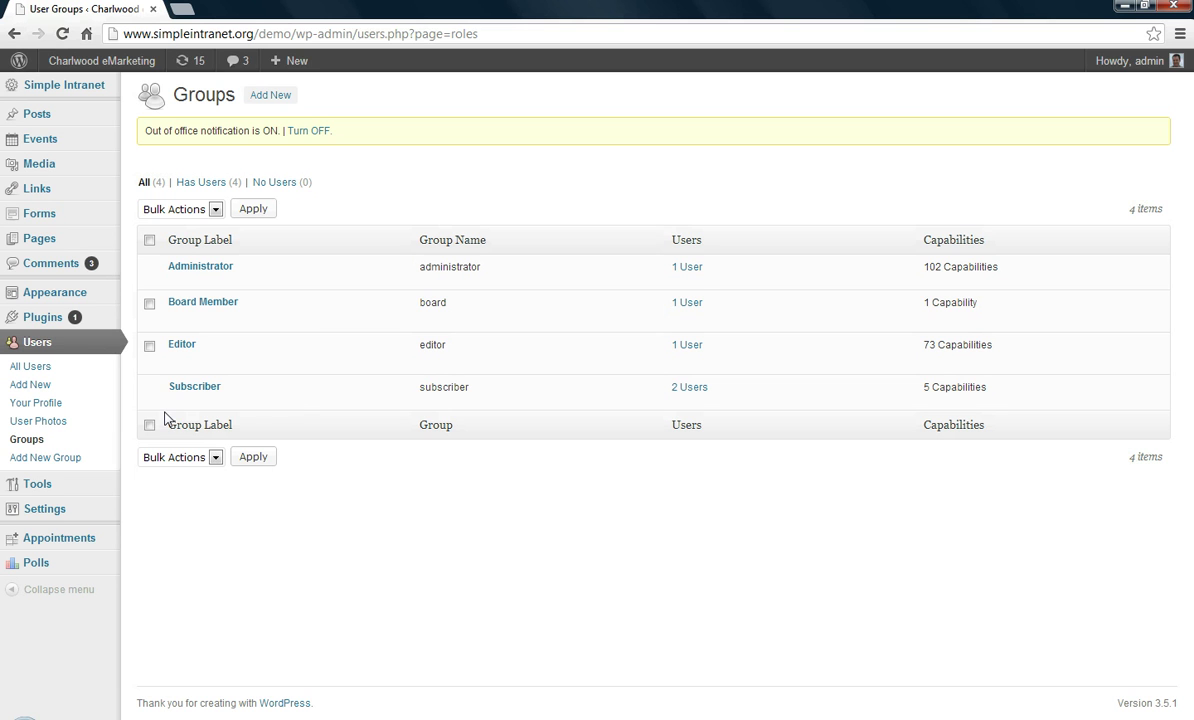
left_click(209, 318)
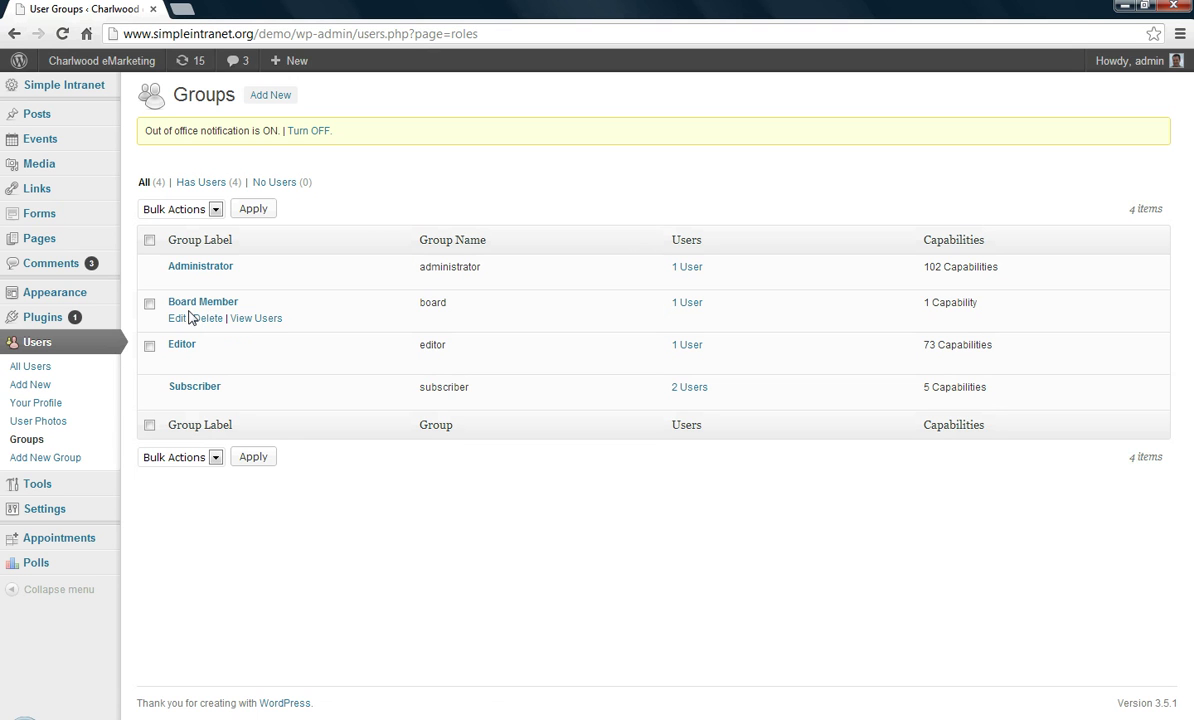
Step: Start a new user group with the role name "itmanager" and the role label "IT Manager"
left_click(64, 460)
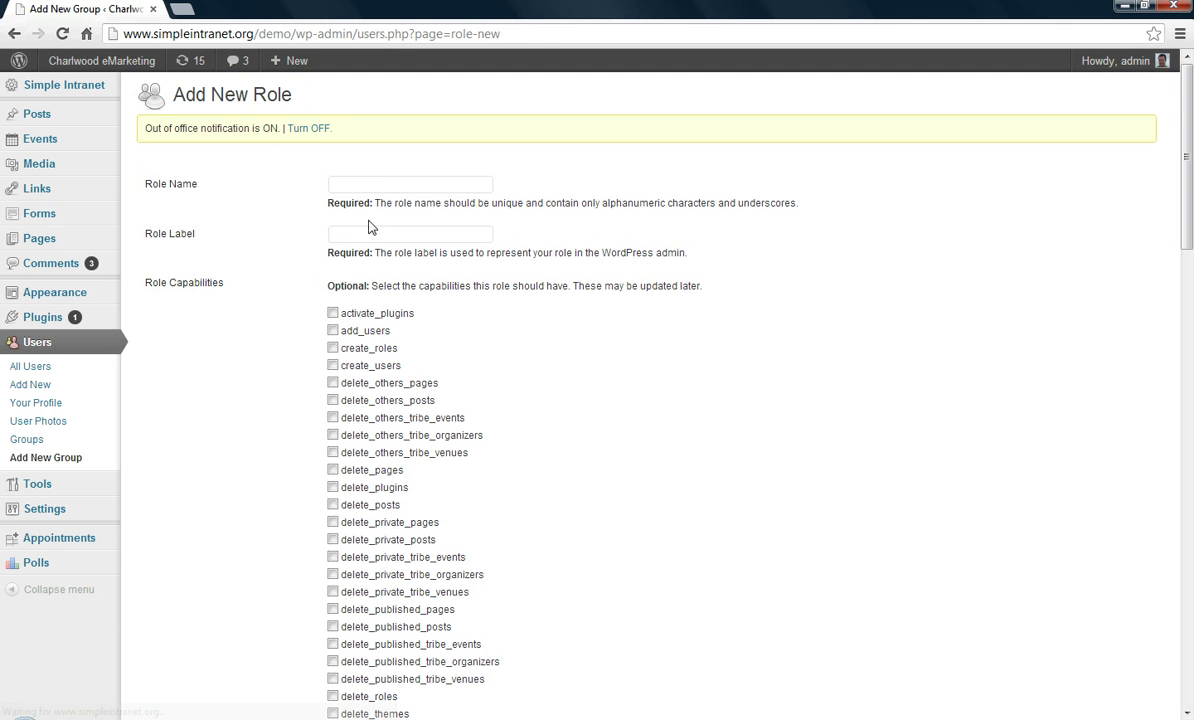
left_click(387, 186)
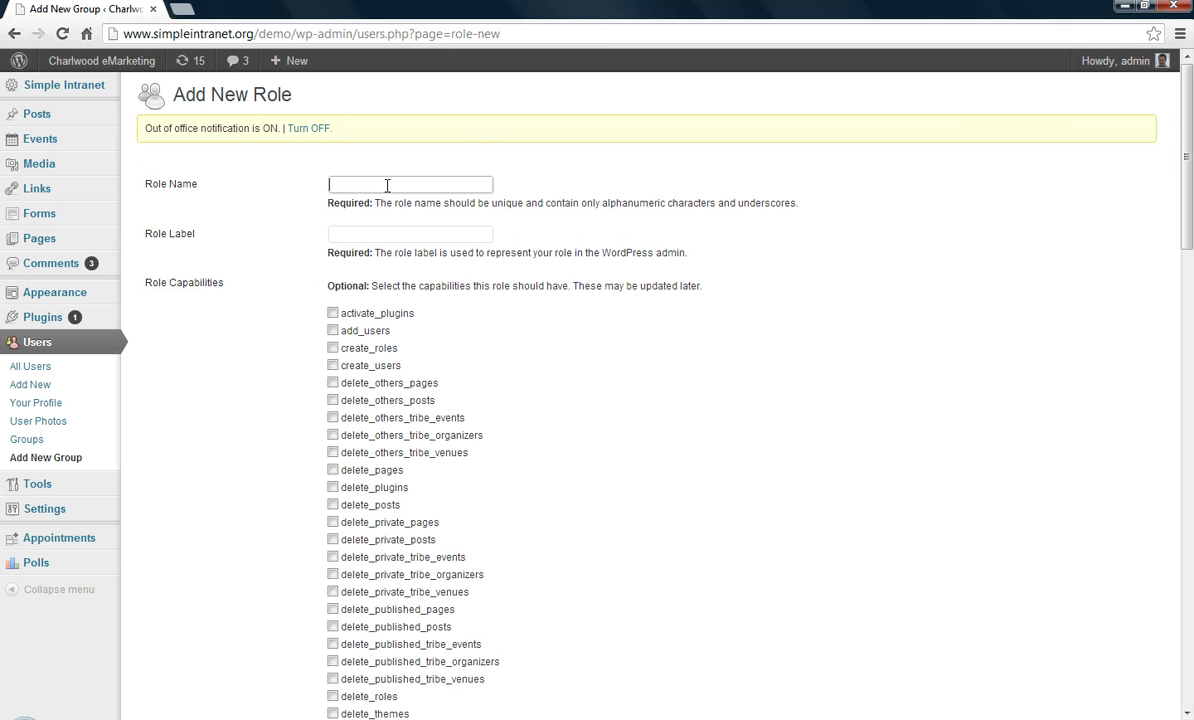
type("itmanager")
key("Tab")
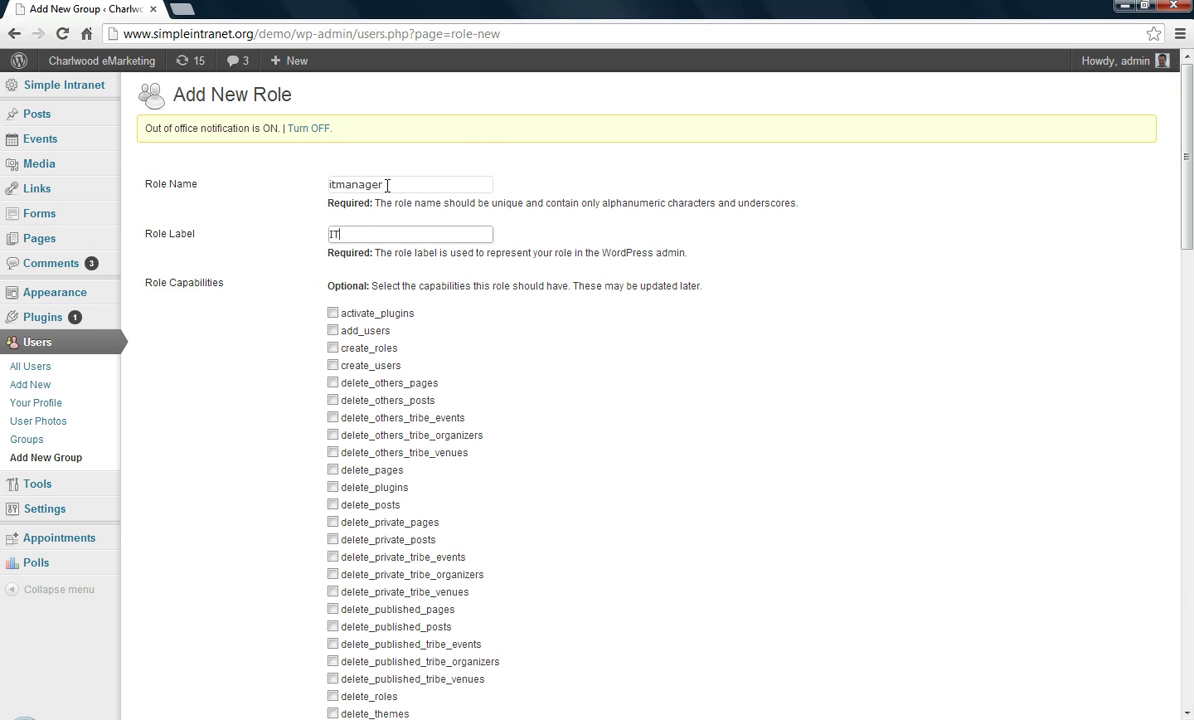
type("IT Manager")
left_click(389, 184)
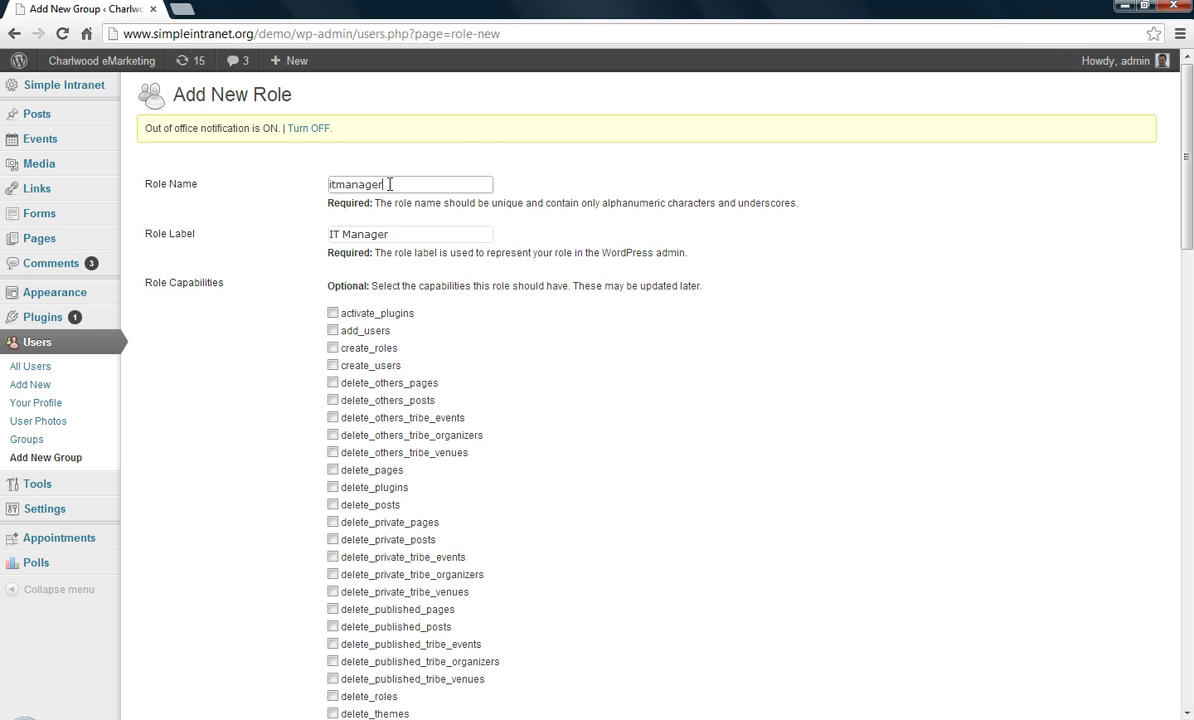
Step: Grant the new IT Manager role the read capability
left_click(398, 234)
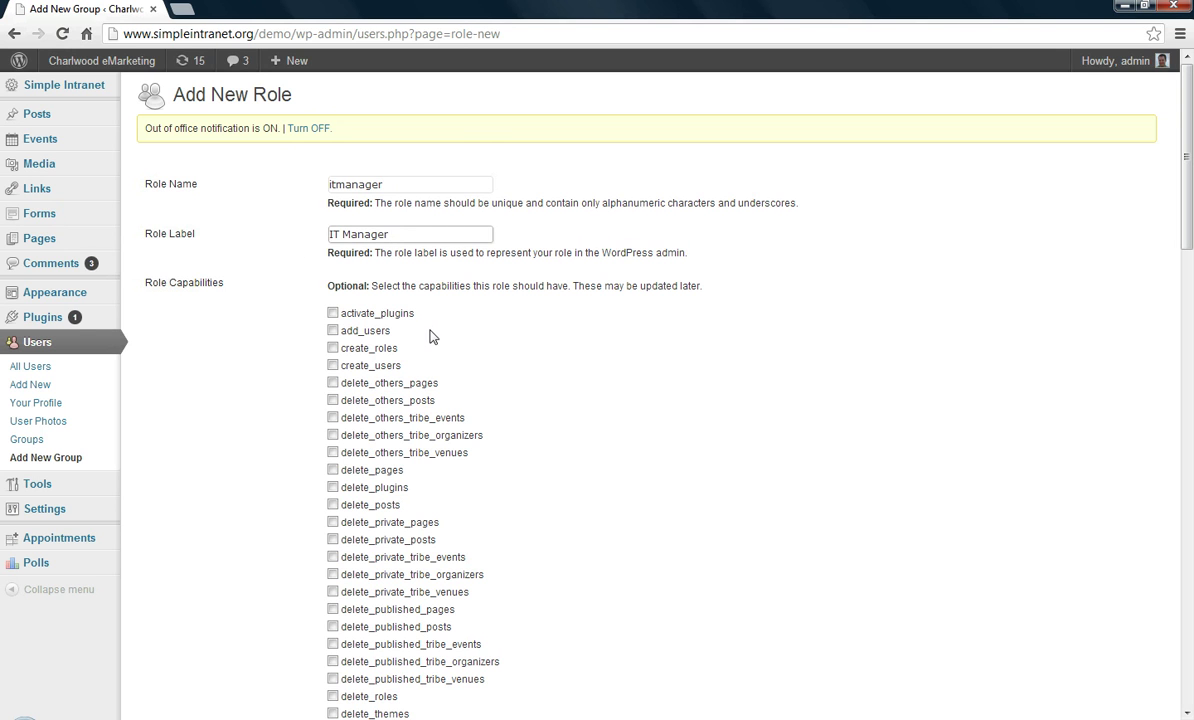
scroll(450, 349, "down", 3)
scroll(449, 350, "up", 3)
scroll(449, 350, "down", 8)
scroll(449, 354, "down", 3)
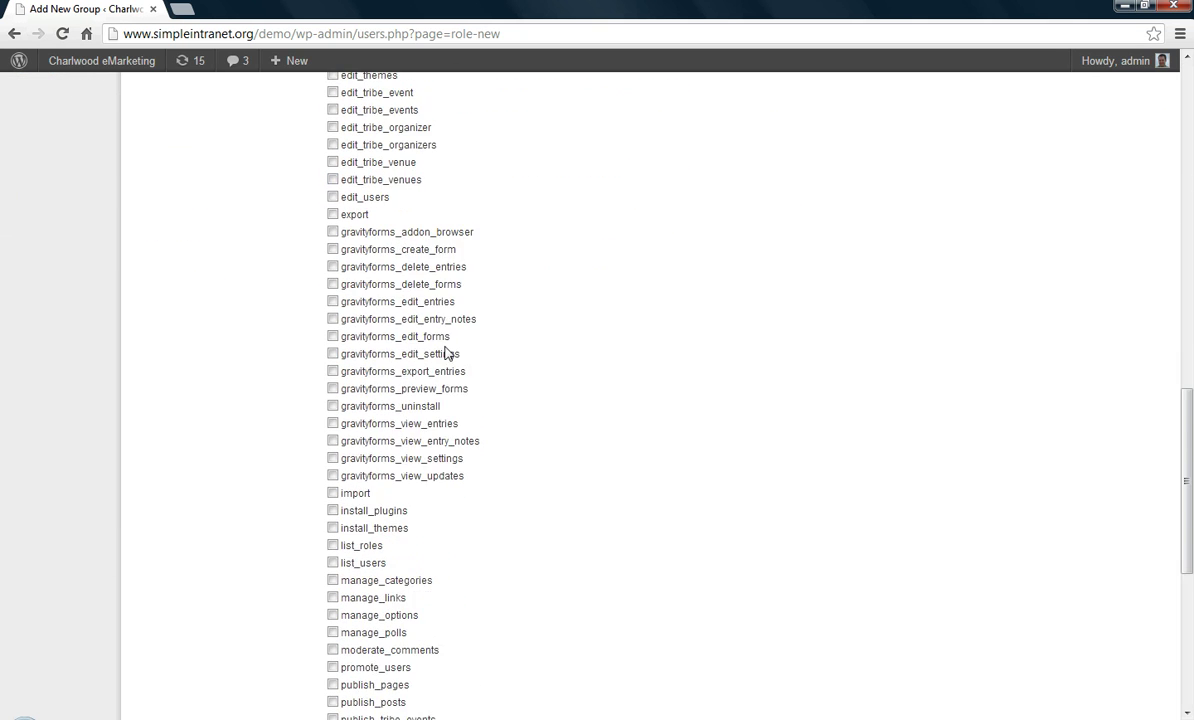
scroll(447, 354, "down", 3)
left_click(333, 522)
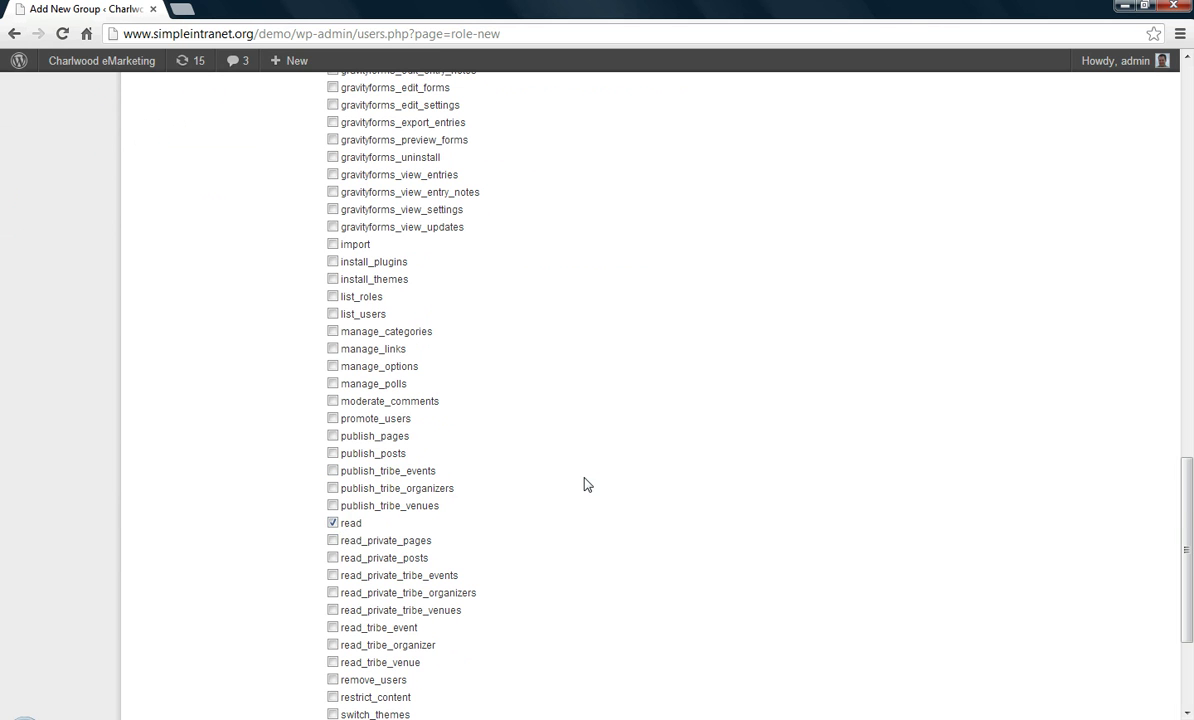
Step: Look through the full list of role capabilities to see which permissions can be granted to the new role
scroll(585, 485, "down", 3)
scroll(586, 486, "up", 15)
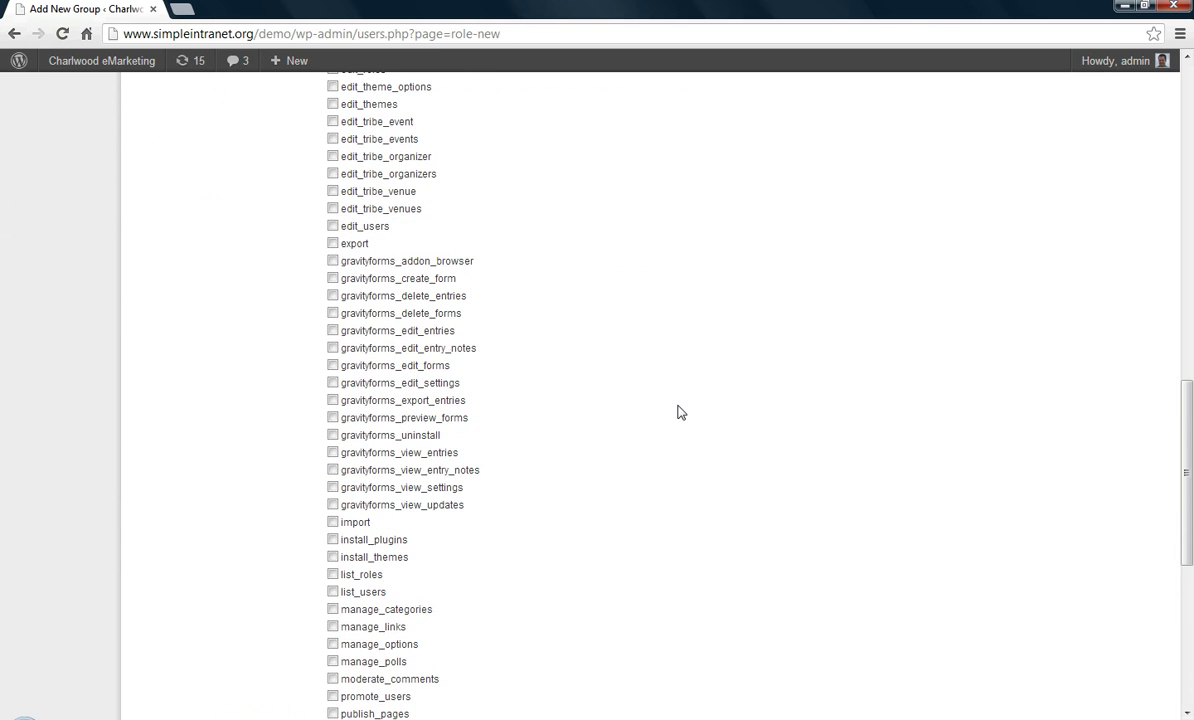
scroll(675, 411, "up", 5)
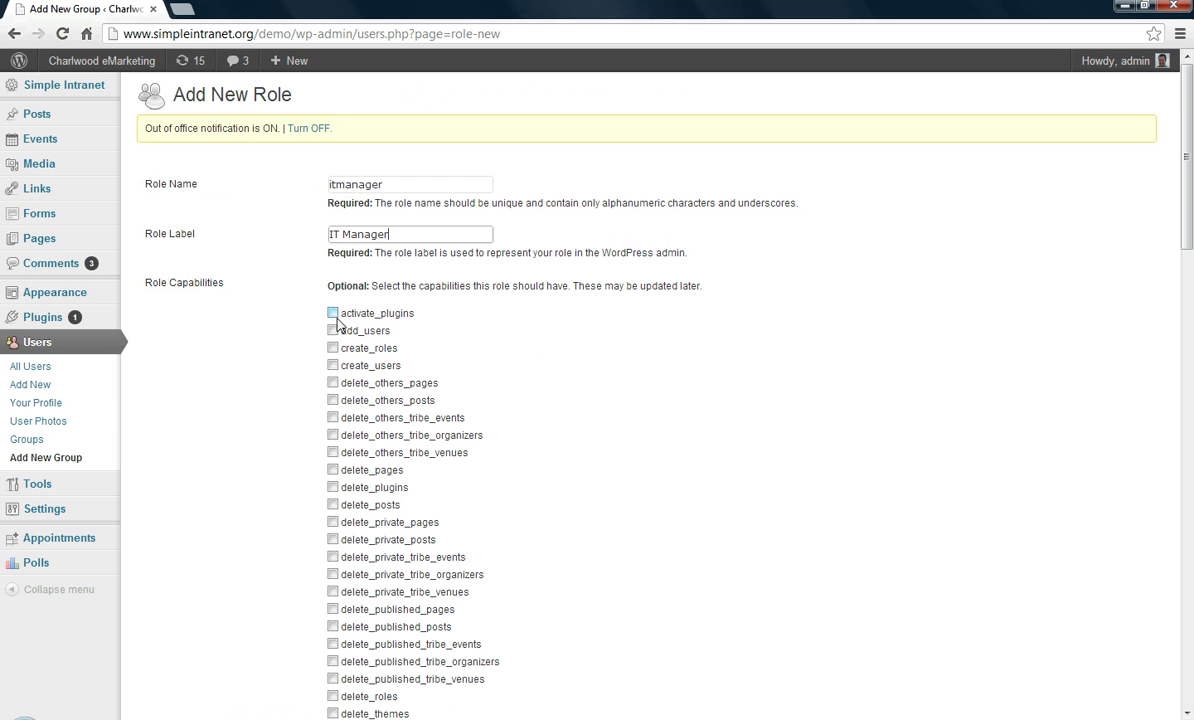
scroll(552, 360, "down", 3)
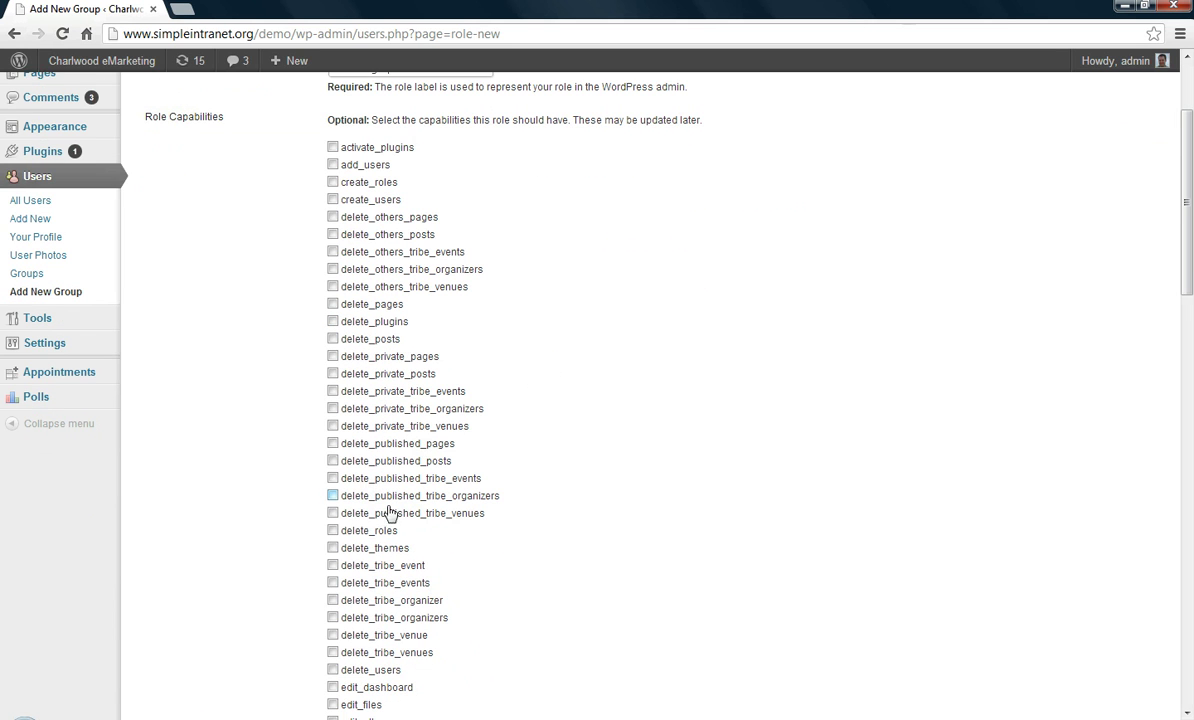
scroll(570, 514, "down", 5)
scroll(570, 518, "down", 3)
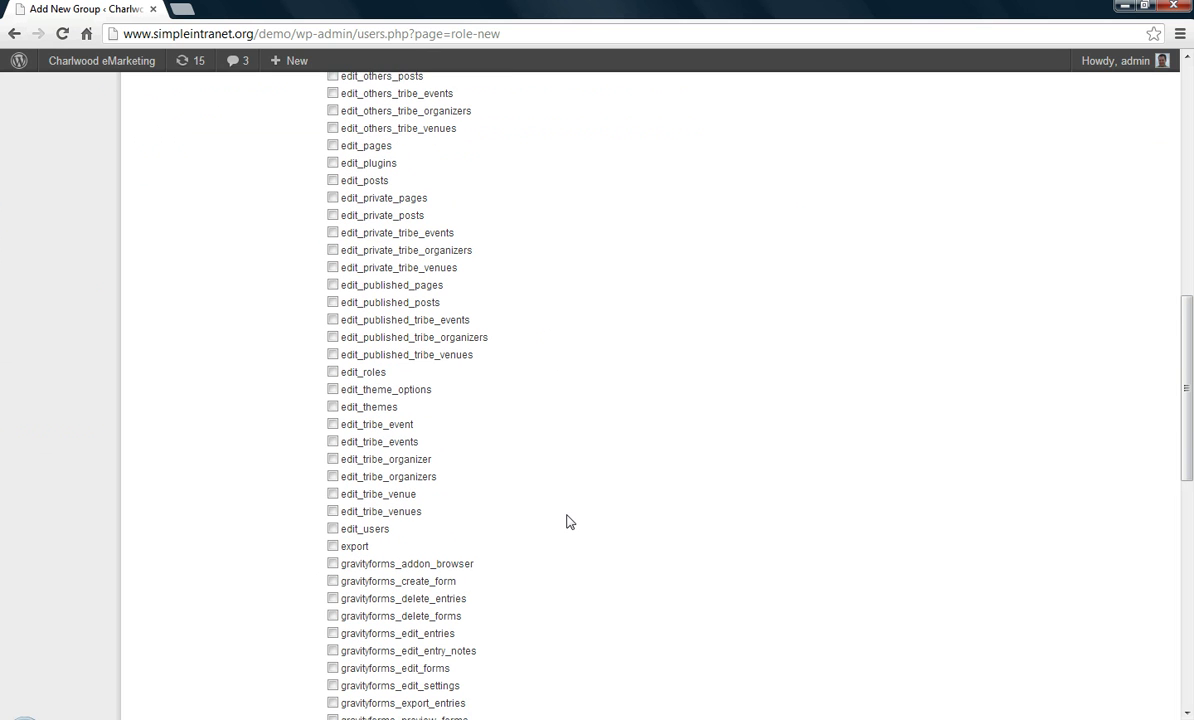
scroll(568, 520, "down", 6)
scroll(565, 519, "down", 2)
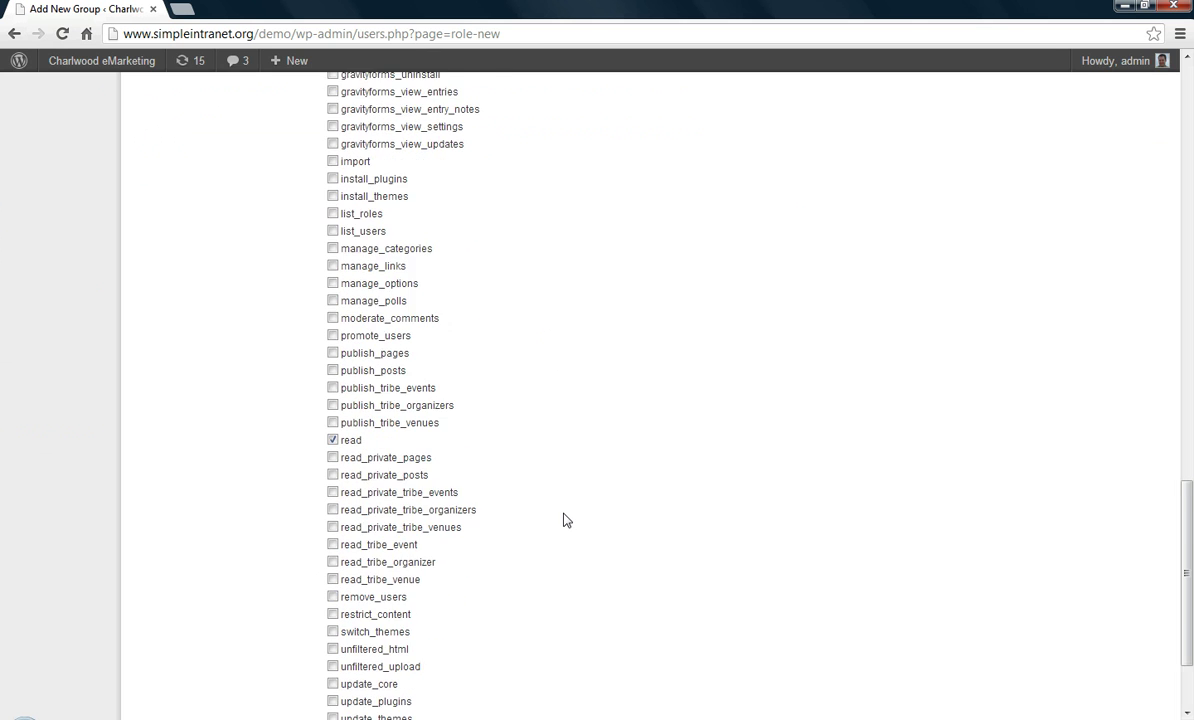
scroll(563, 520, "down", 2)
scroll(563, 520, "up", 5)
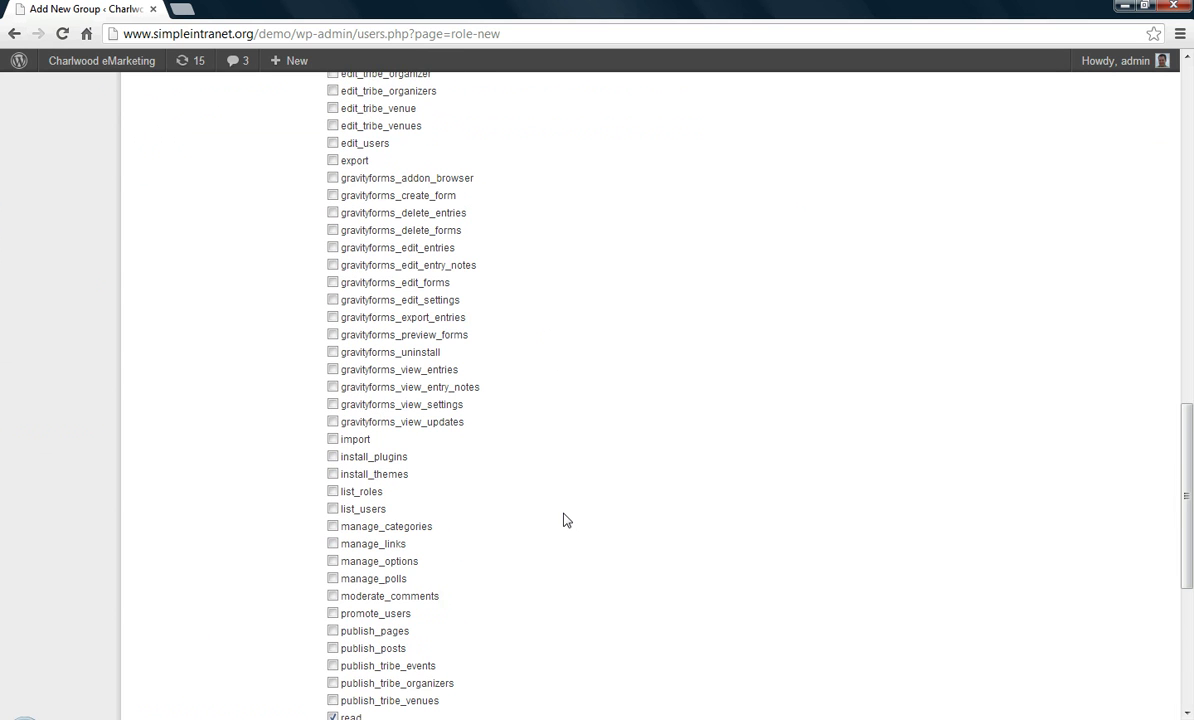
scroll(460, 560, "down", 5)
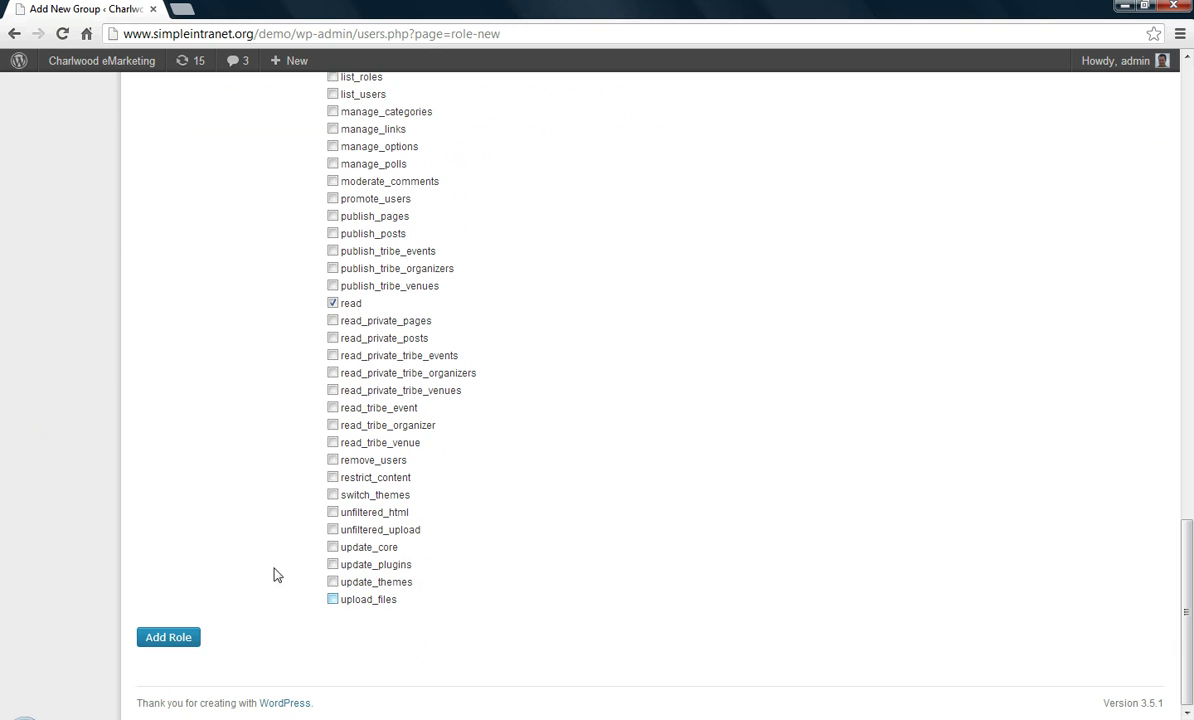
scroll(200, 464, "up", 6)
scroll(170, 348, "up", 13)
scroll(240, 455, "down", 11)
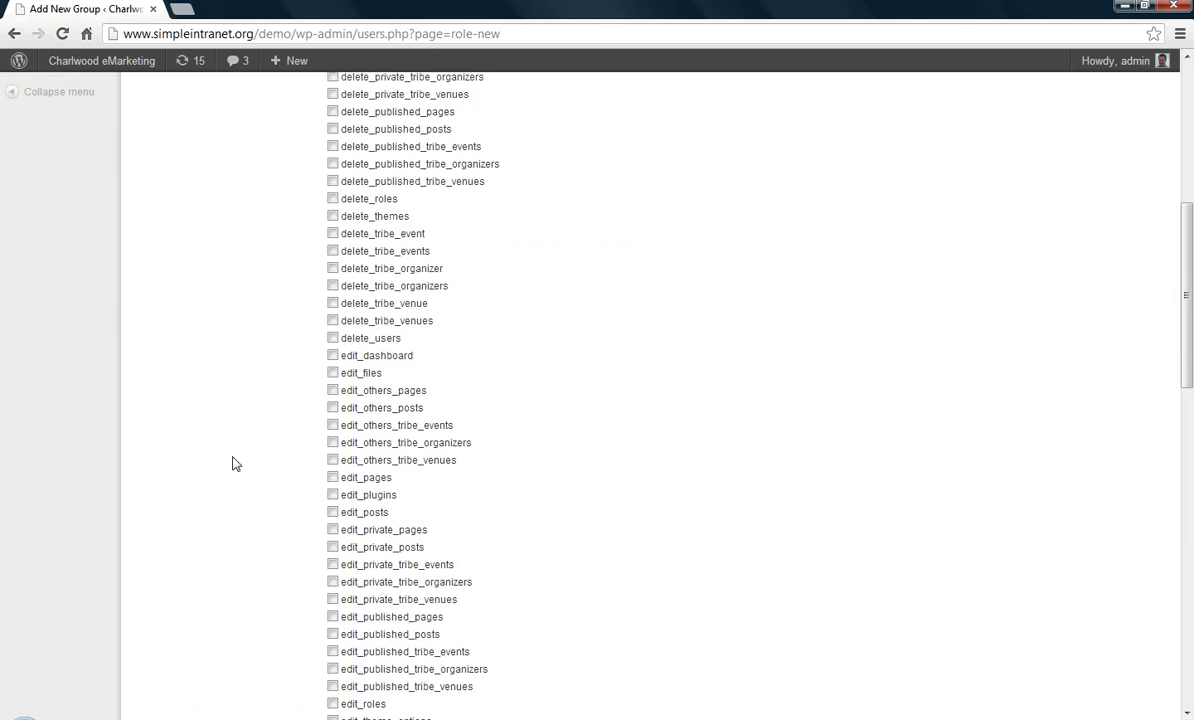
scroll(333, 647, "down", 5)
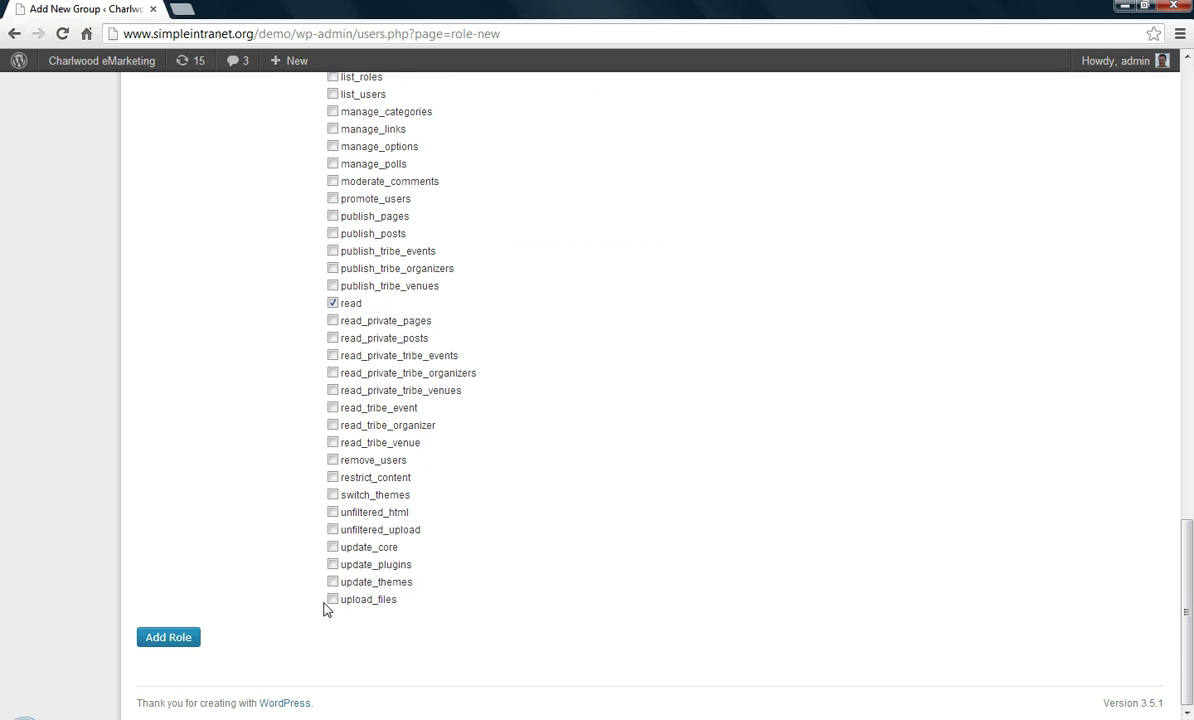
Step: Add the IT Manager role and open the list of user groups
left_click(172, 636)
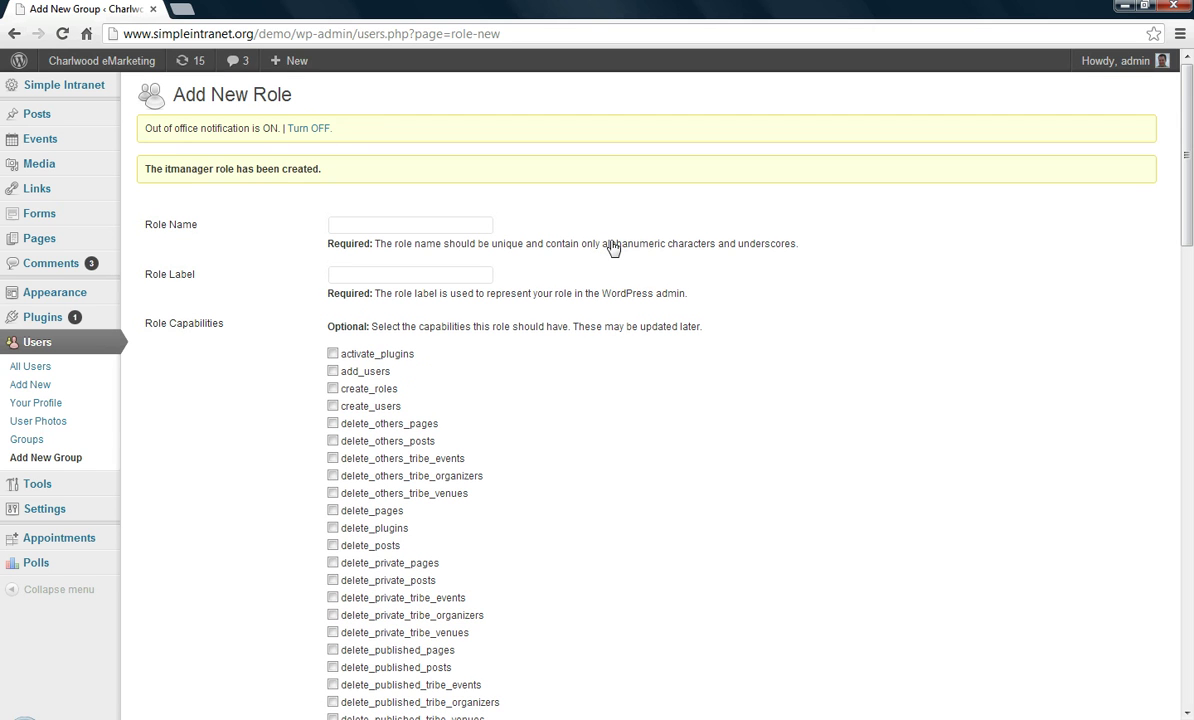
left_click(34, 443)
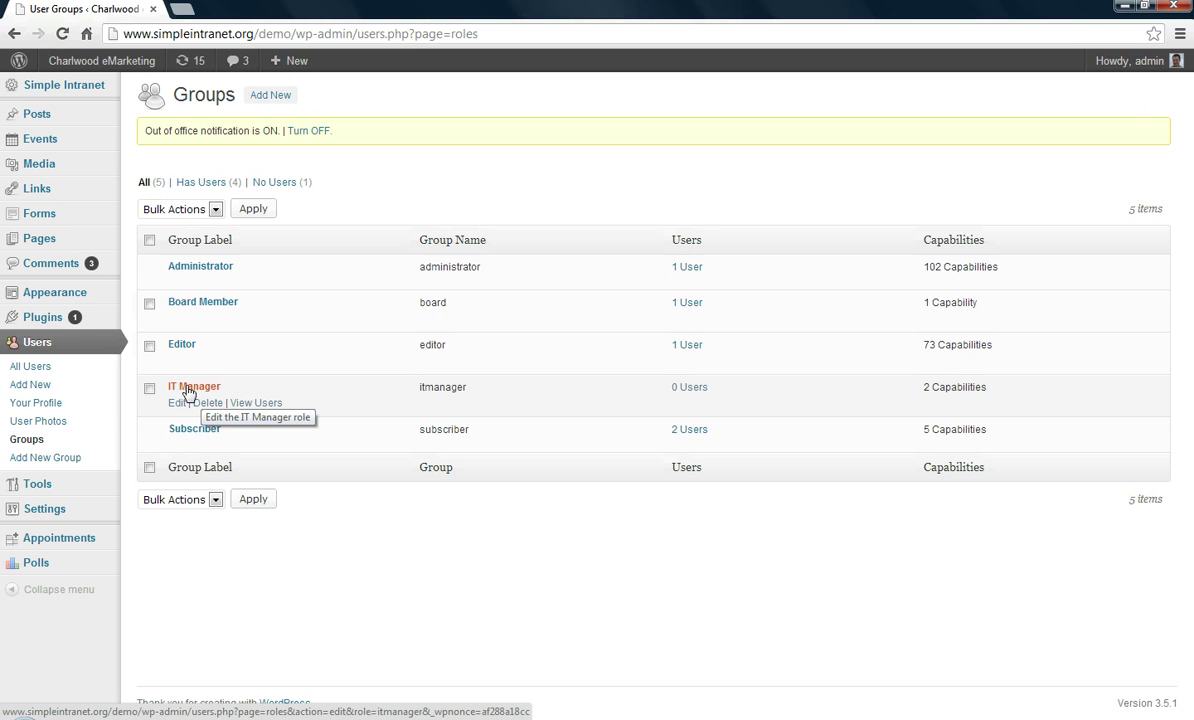
Step: Visit the live intranet site and open its Employees directory
mouse_move(121, 68)
left_click(77, 91)
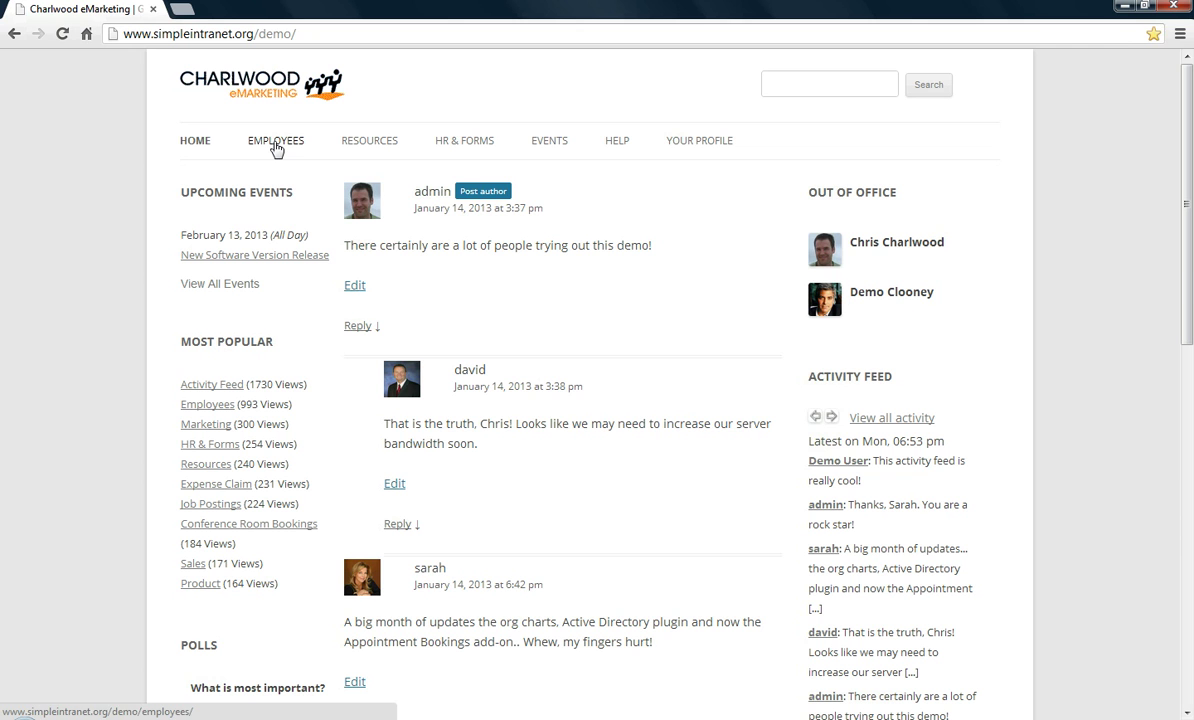
left_click(276, 142)
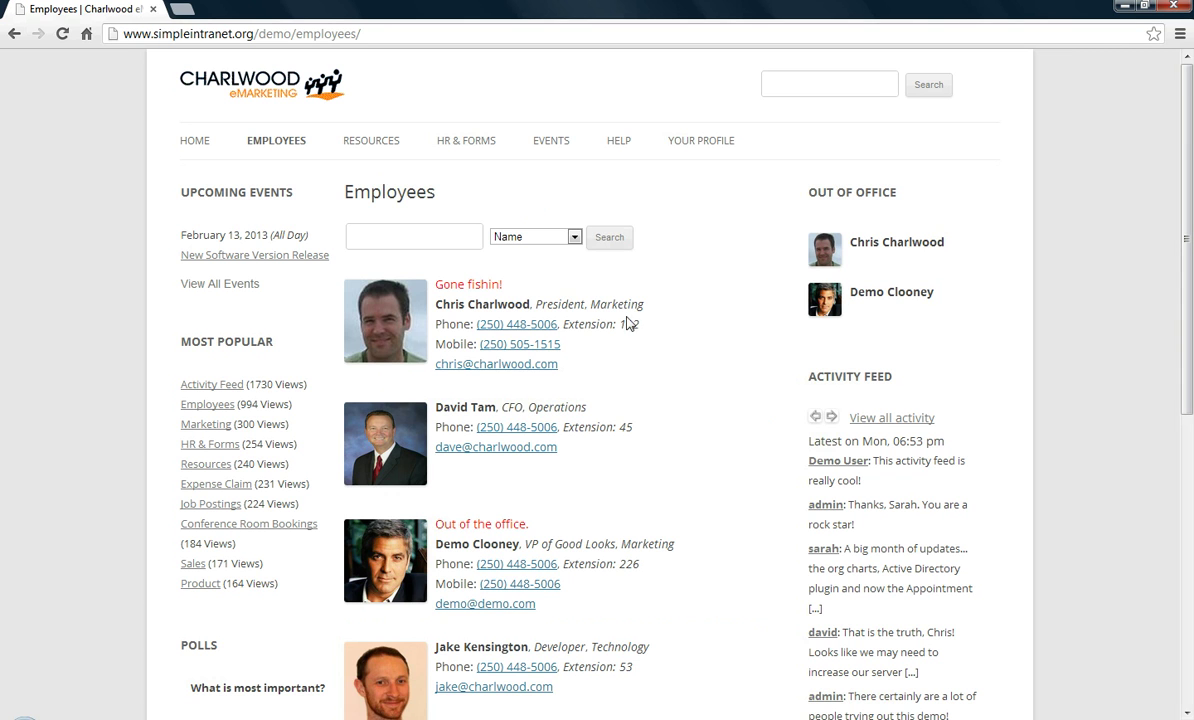
Step: Try the IT Manager option in the employee search filter, and search the directory for Board Member employees
left_click(567, 238)
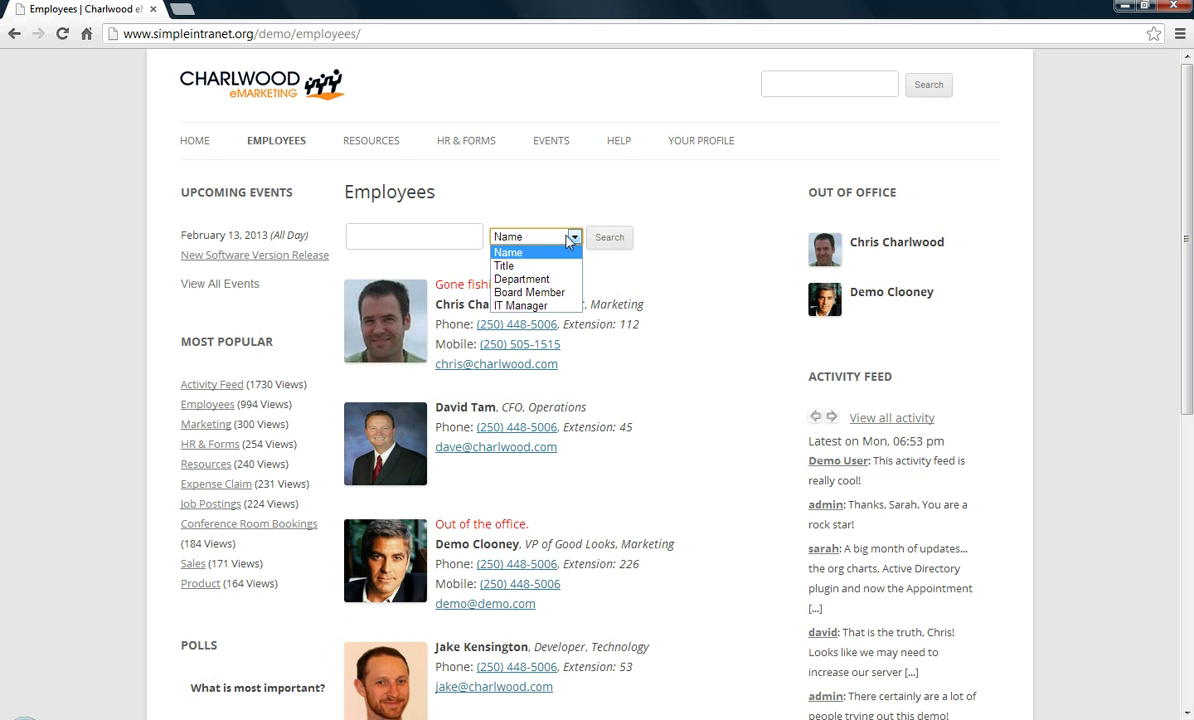
left_click(548, 306)
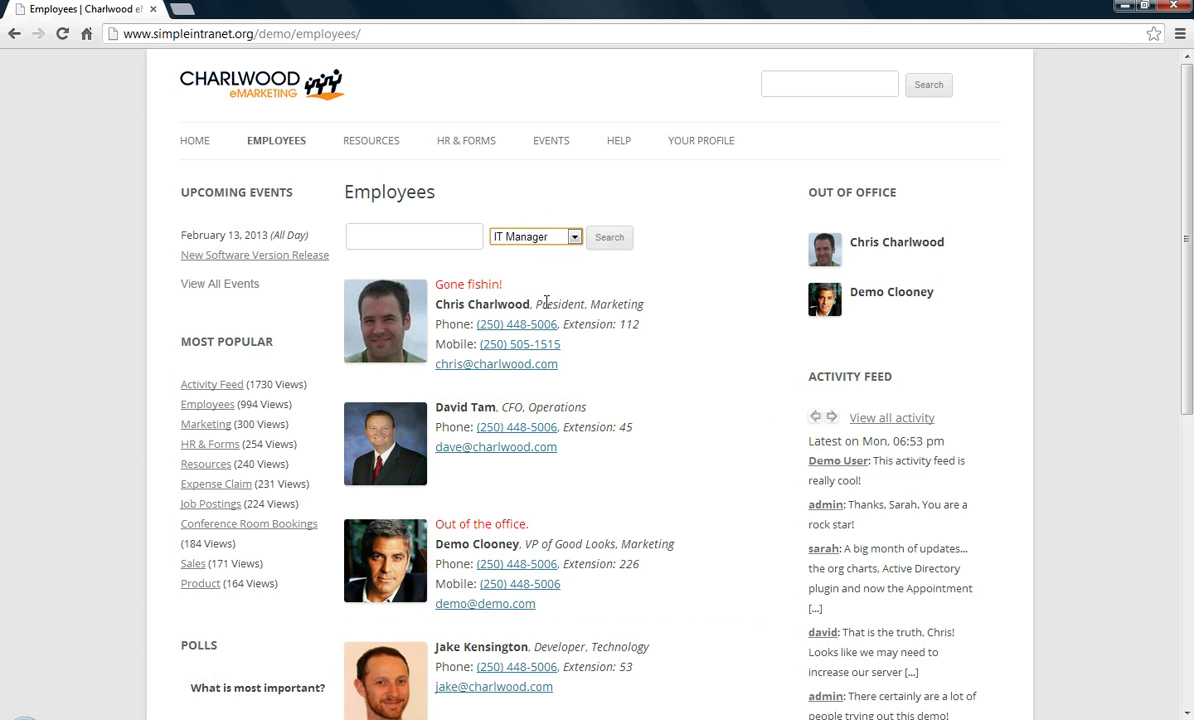
left_click(573, 238)
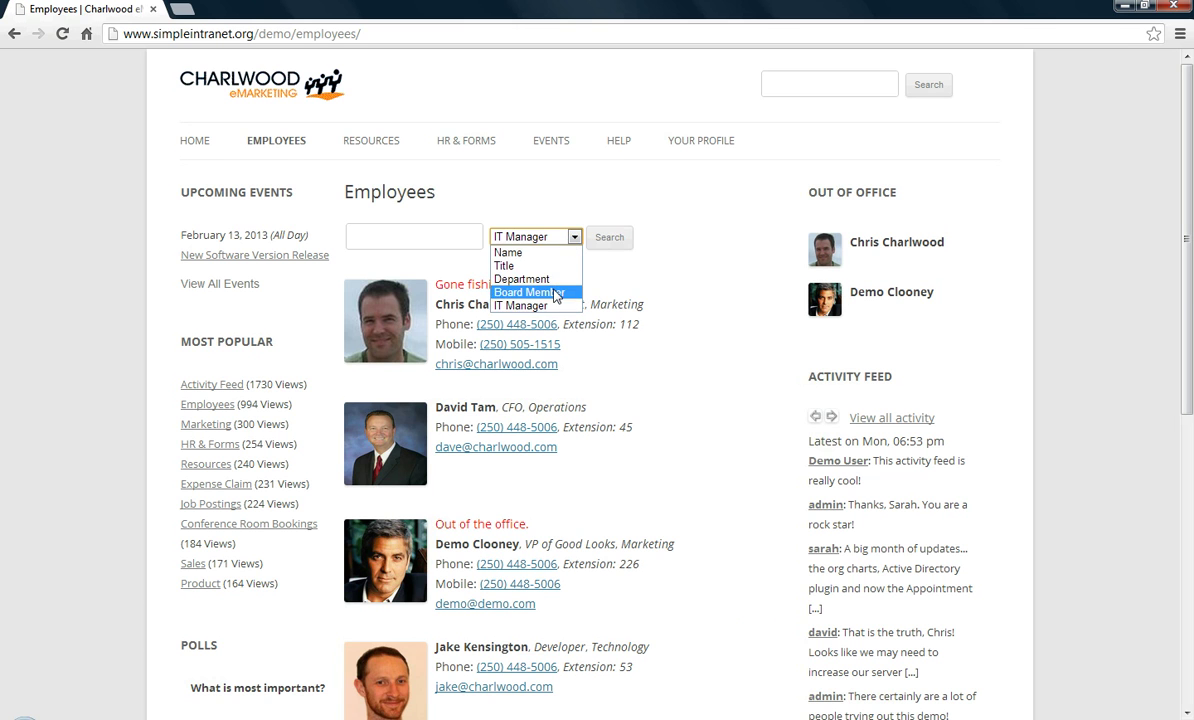
left_click(520, 281)
left_click(612, 238)
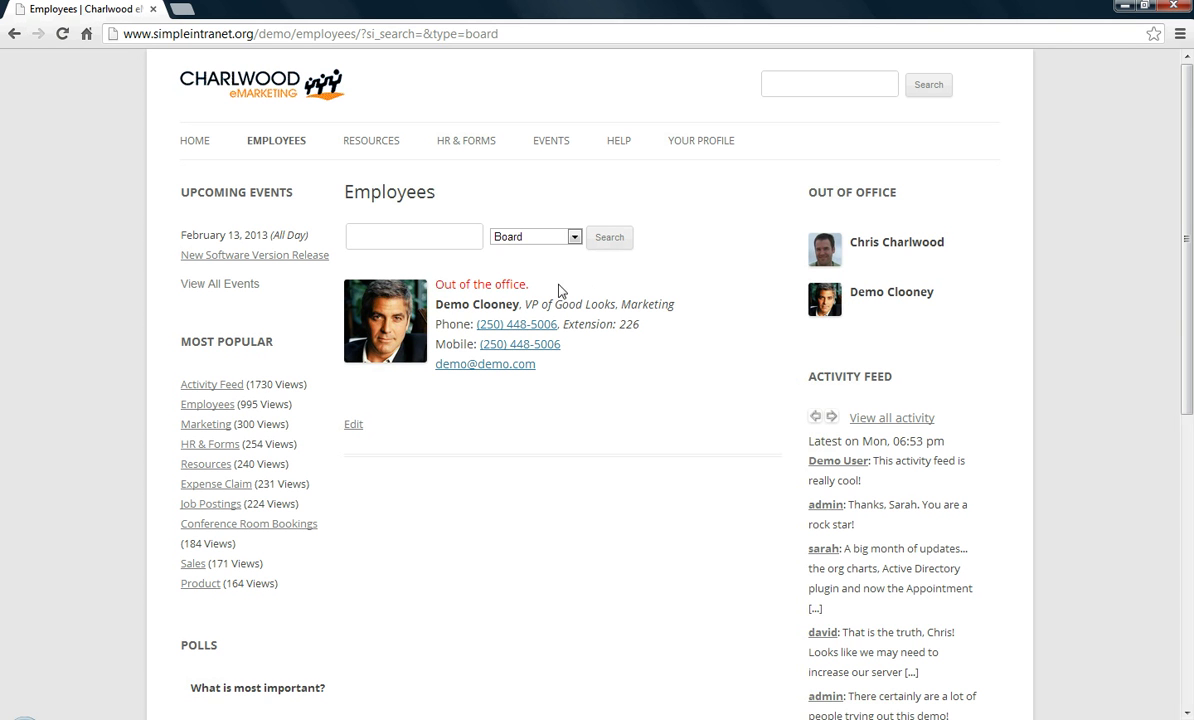
left_click(575, 240)
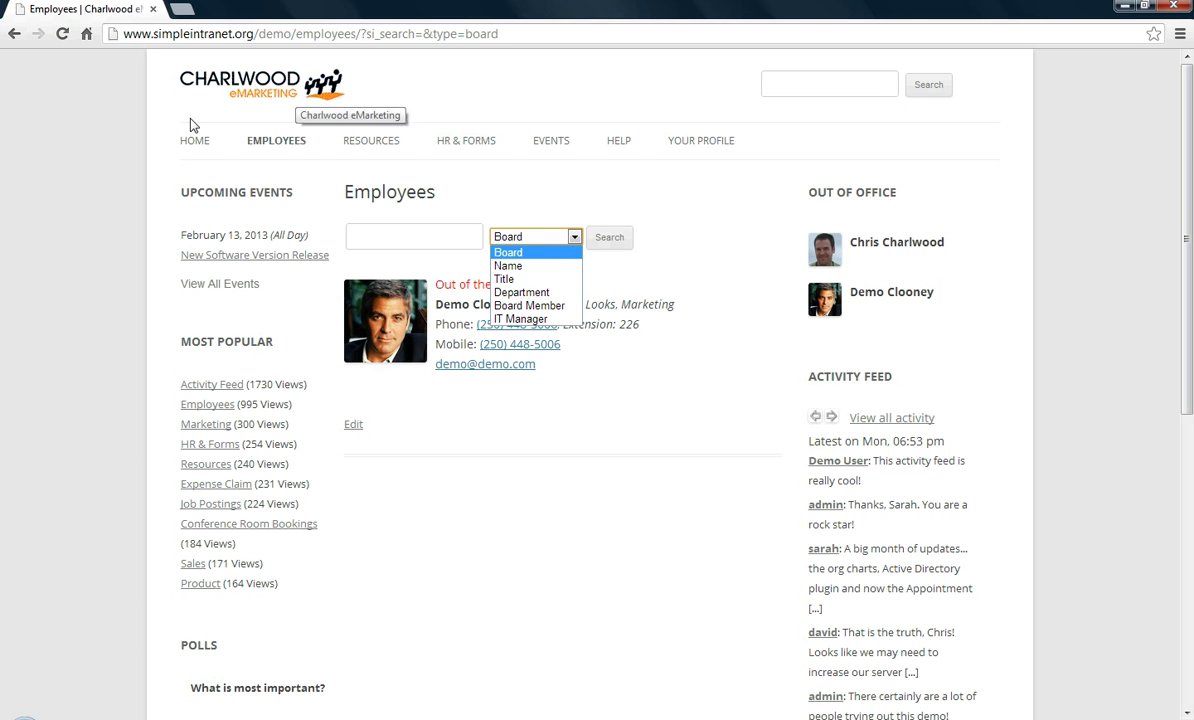
Step: Return to the user groups list in the site administration and delete the IT Manager group
left_click(14, 36)
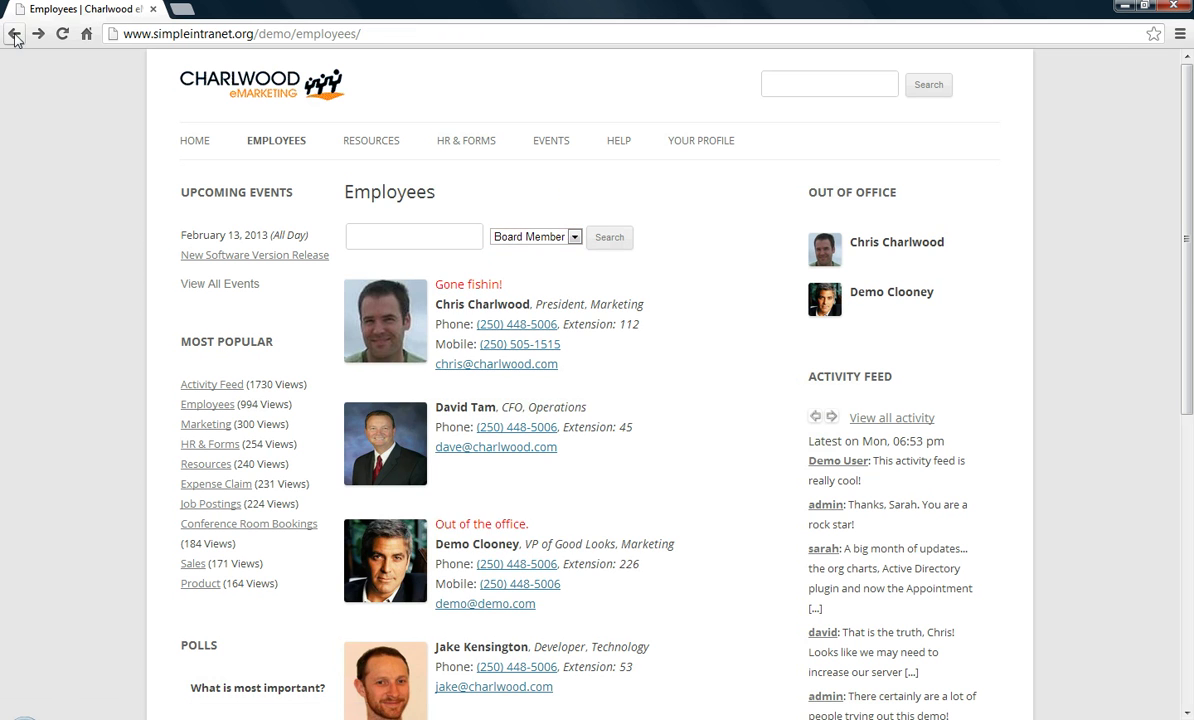
left_click(14, 36)
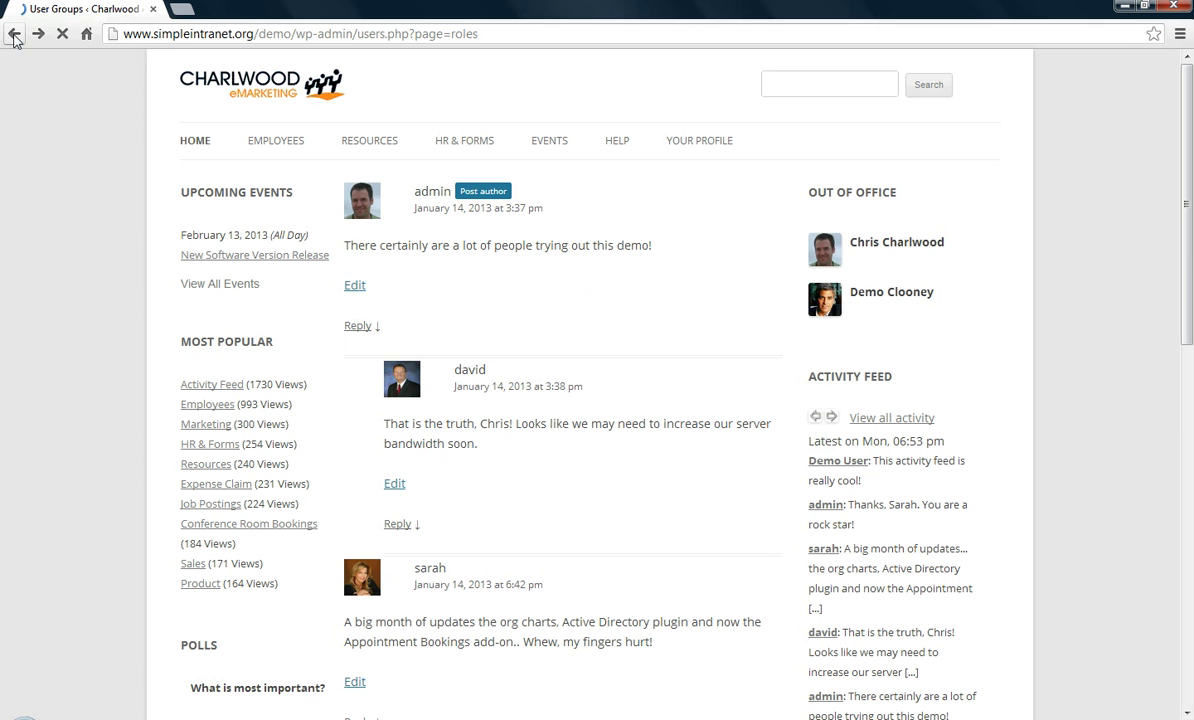
left_click(14, 36)
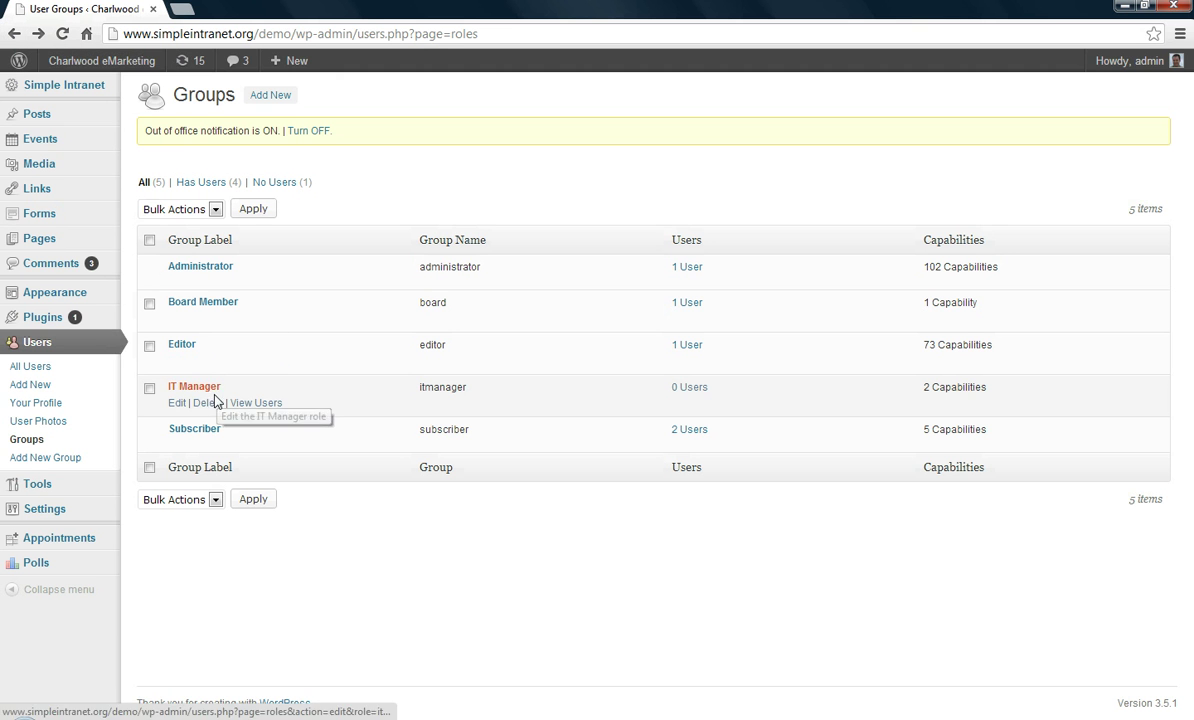
left_click(207, 403)
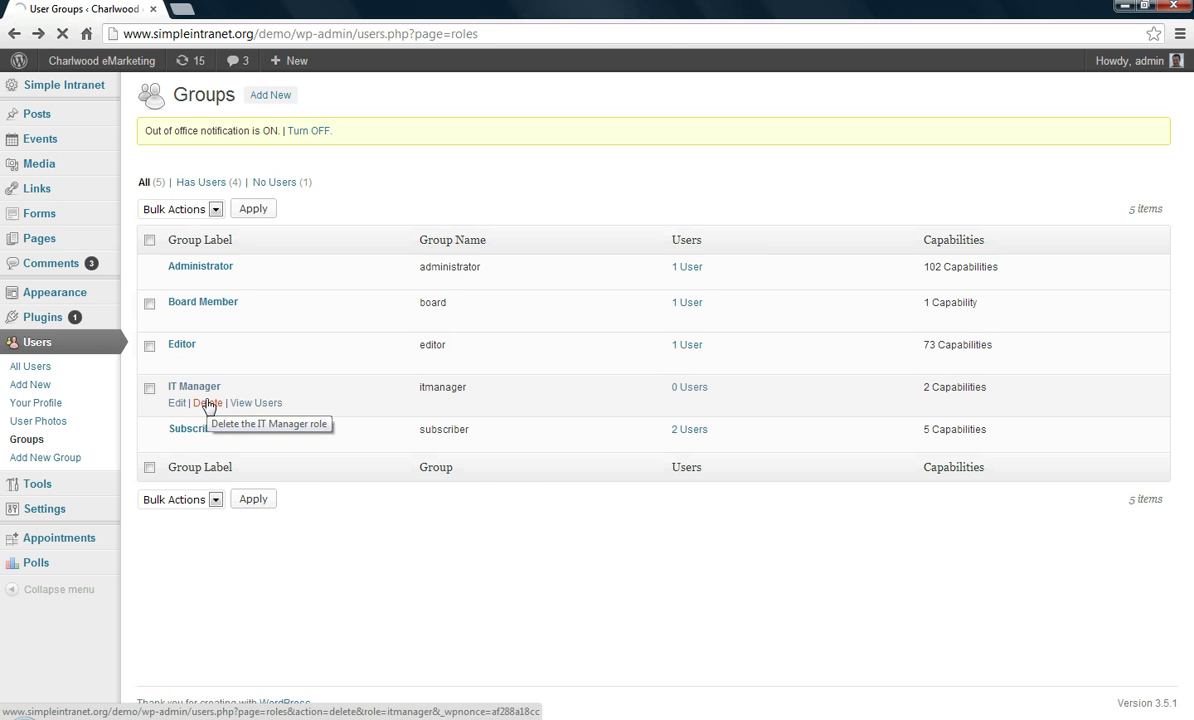